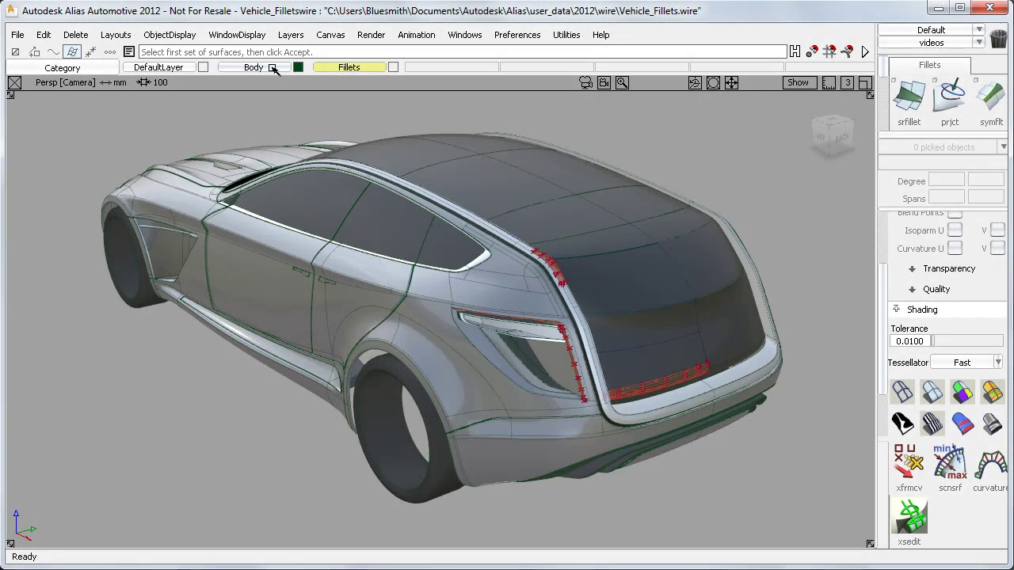
- Set the Body layer's state to Inactive to ghost the car body
{"action": "right_click", "coordinate": [272, 69]}
{"action": "mouse_move", "coordinate": [281, 84]}
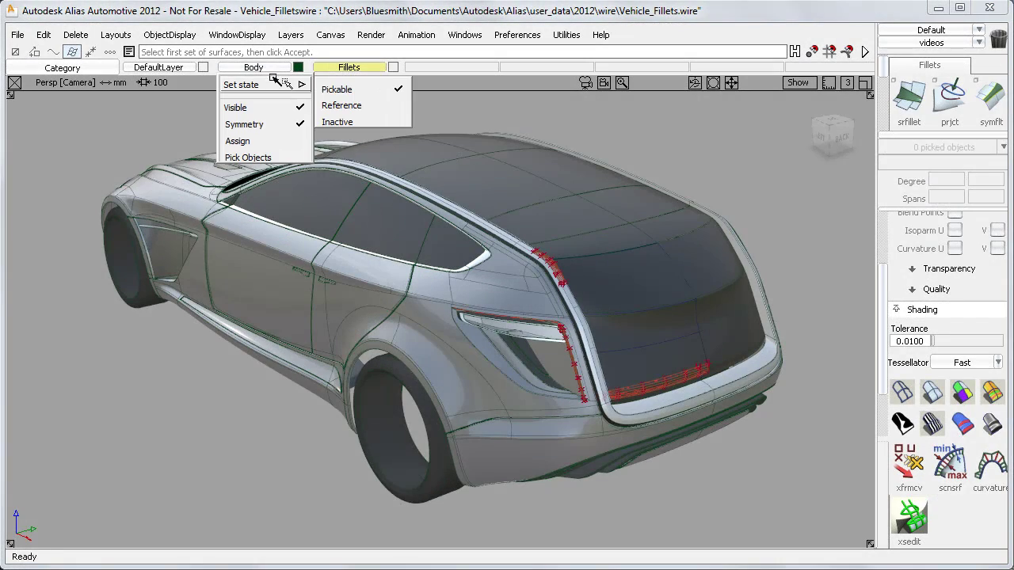
{"action": "left_click", "coordinate": [352, 120]}
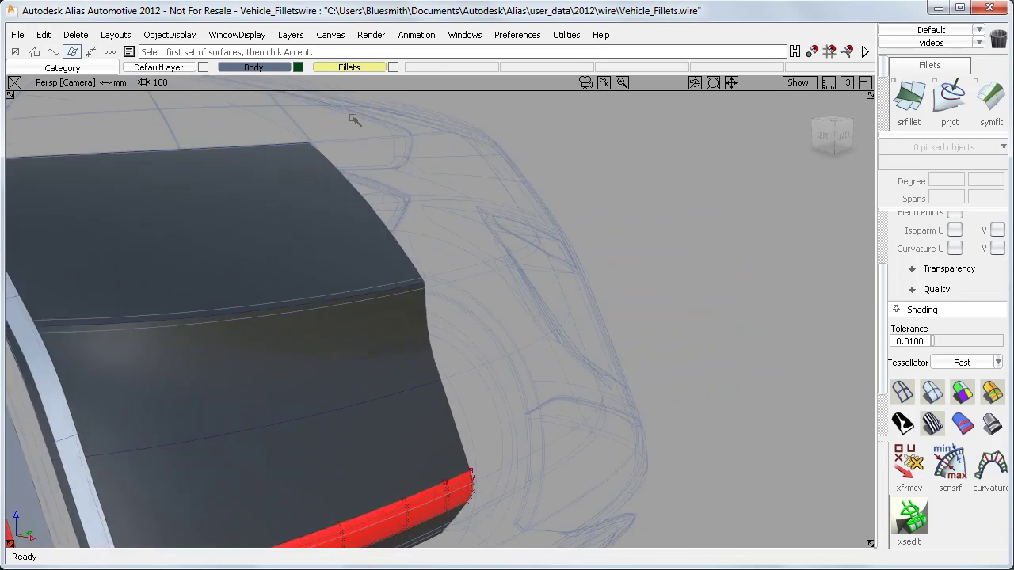
- Query the rear fillet, show its Curvature U comb, and set Section Type to G2 Curvature
{"action": "left_click_drag", "start_coordinate": [353, 119], "coordinate": [369, 131], "text": "ctrl+shift"}
{"action": "left_click", "coordinate": [317, 197]}
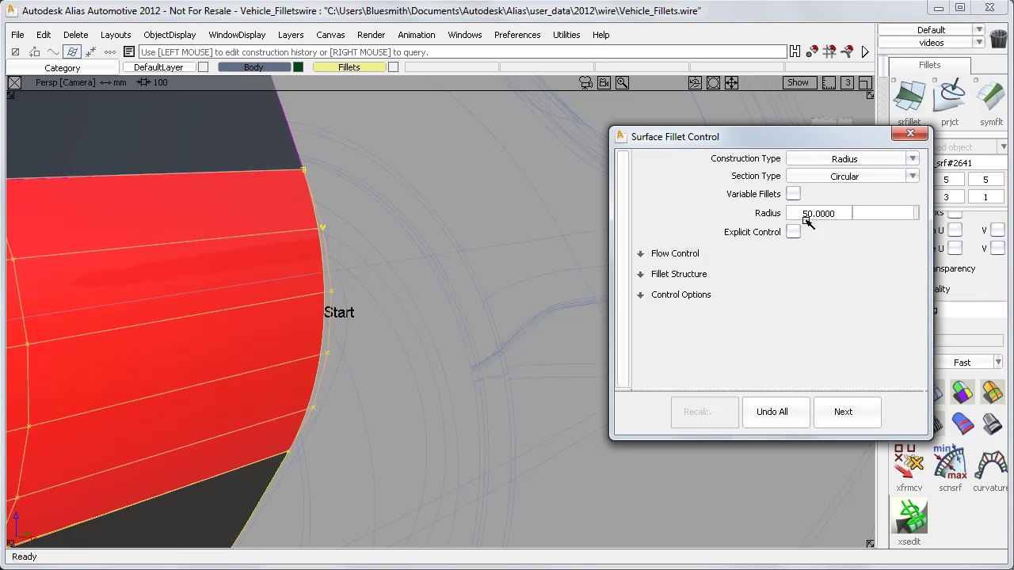
{"action": "left_click", "coordinate": [953, 249]}
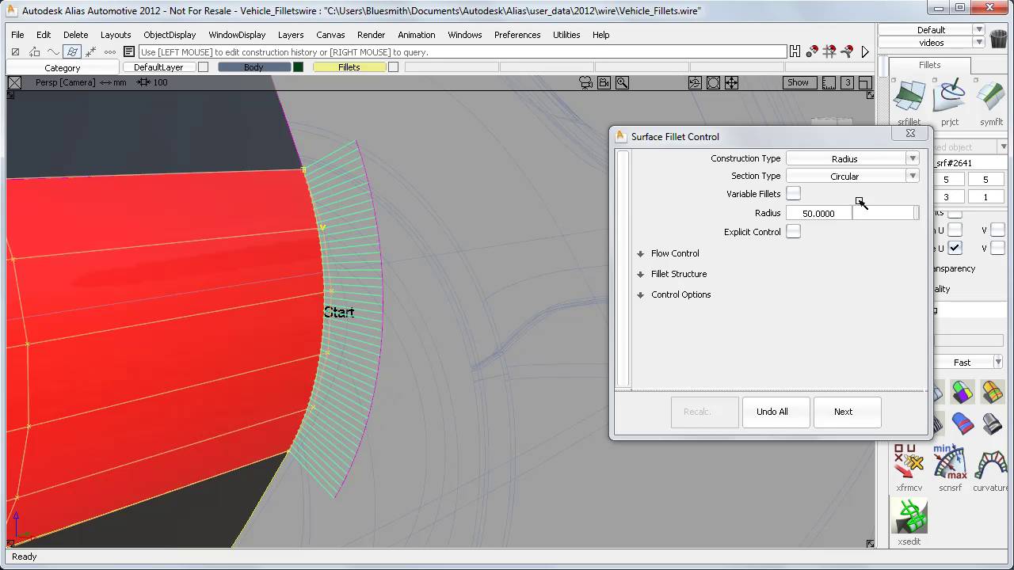
{"action": "left_click", "coordinate": [874, 179]}
{"action": "left_click", "coordinate": [872, 208]}
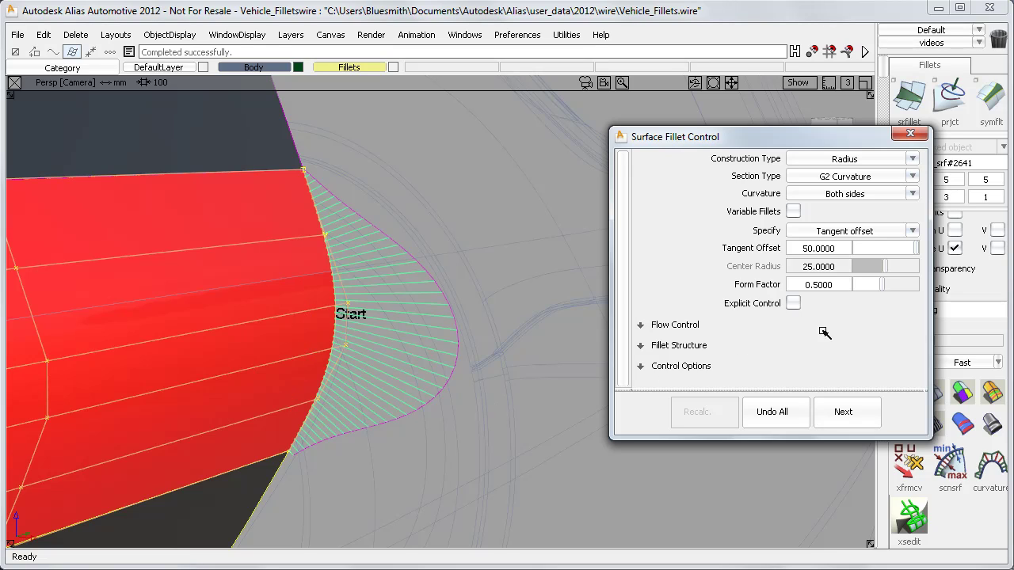
- Try form factors 0.75 and 0.35, then specify the fillet by Center Radius 17.5 with Form Factor 0.75
{"action": "left_click", "coordinate": [899, 286]}
{"action": "left_click", "coordinate": [899, 285]}
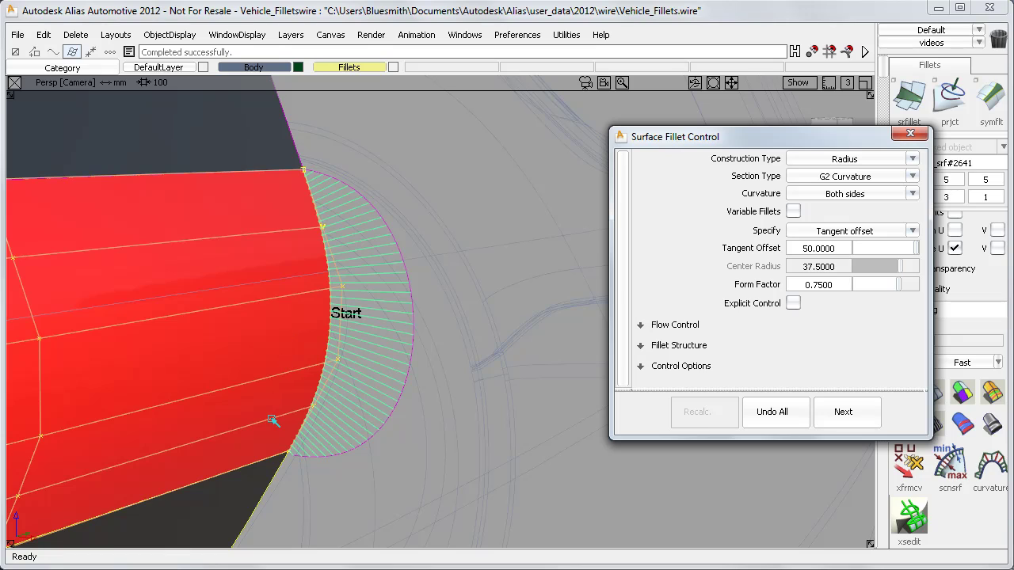
{"action": "left_click_drag", "start_coordinate": [862, 286], "coordinate": [863, 285]}
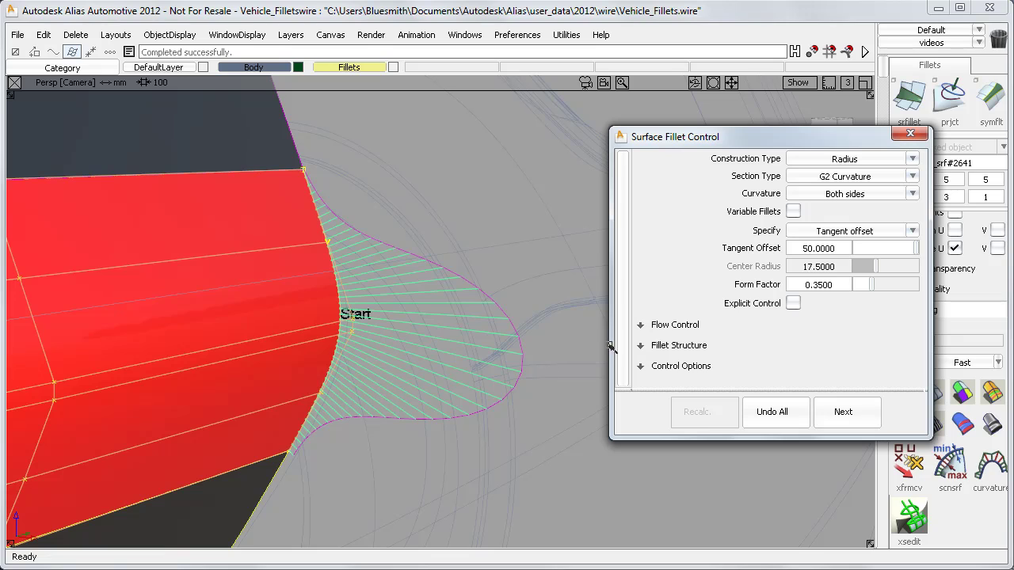
{"action": "left_click", "coordinate": [869, 231]}
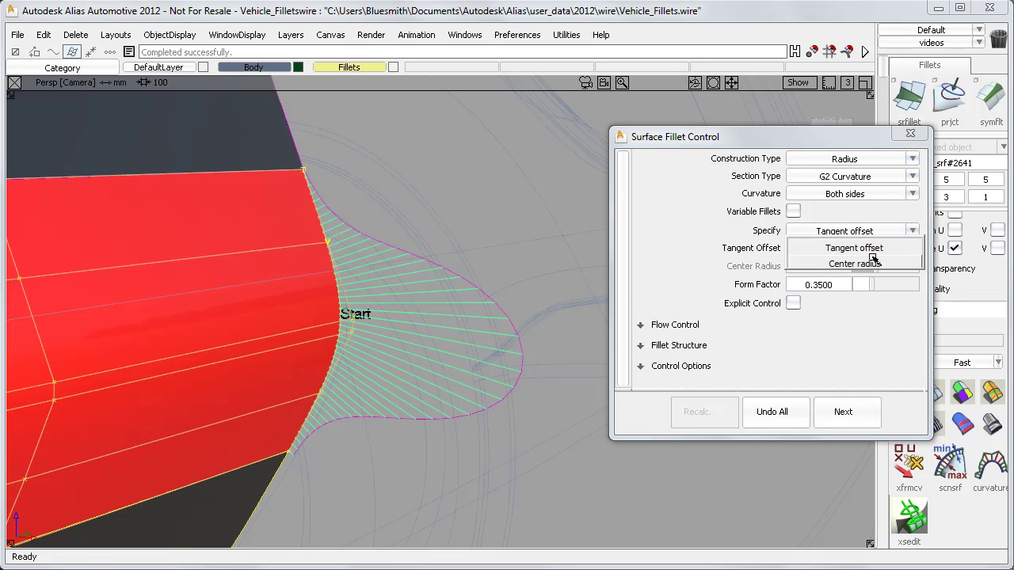
{"action": "left_click", "coordinate": [874, 265]}
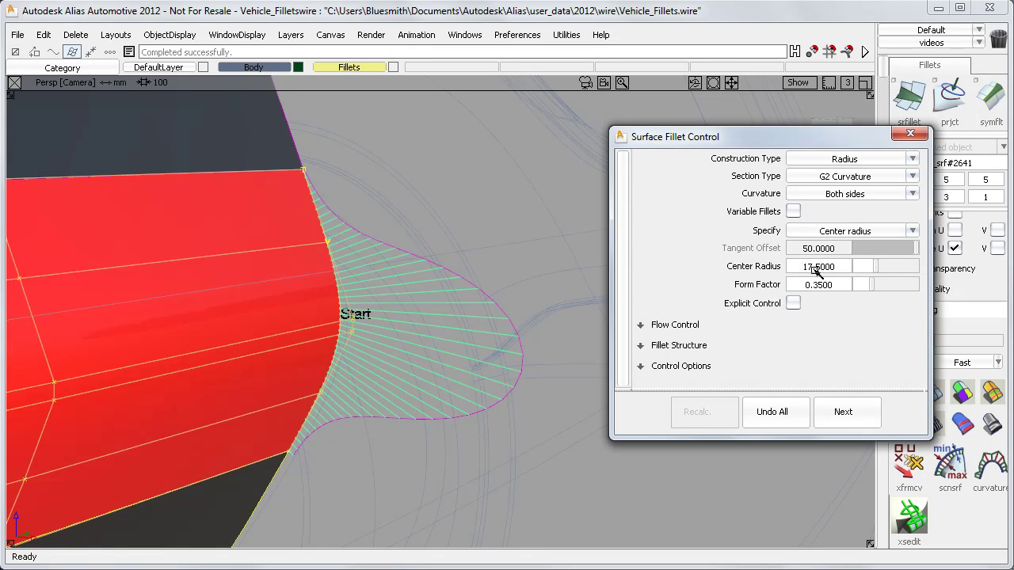
{"action": "left_click", "coordinate": [884, 287]}
{"action": "left_click_drag", "start_coordinate": [884, 287], "coordinate": [901, 285]}
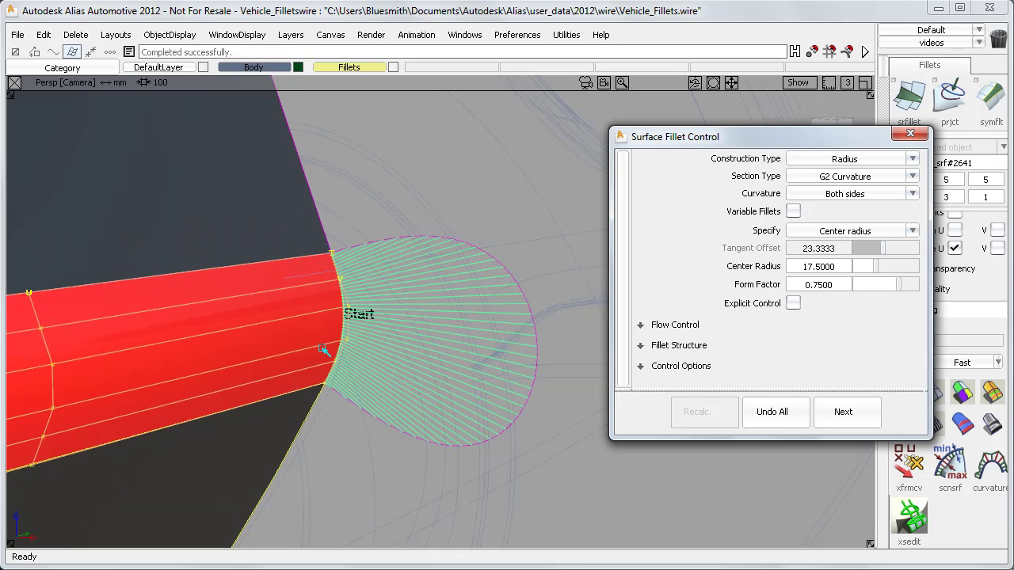
- In a magnified inset, query the pillar fillet and lower its Form Factor from 0.75 to 0.35
{"action": "left_click", "coordinate": [368, 448], "text": "ctrl+shift"}
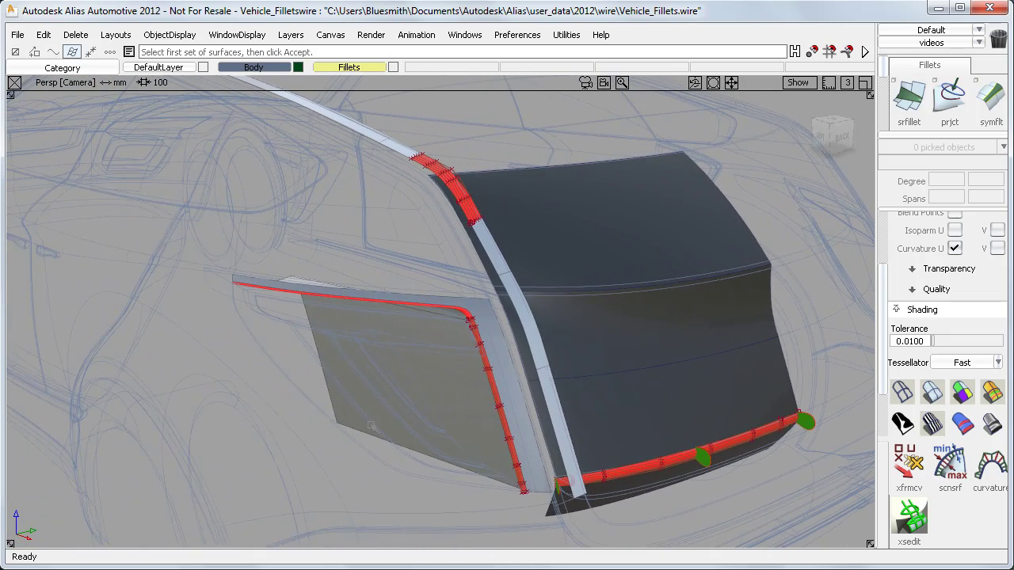
{"action": "left_click", "coordinate": [621, 83]}
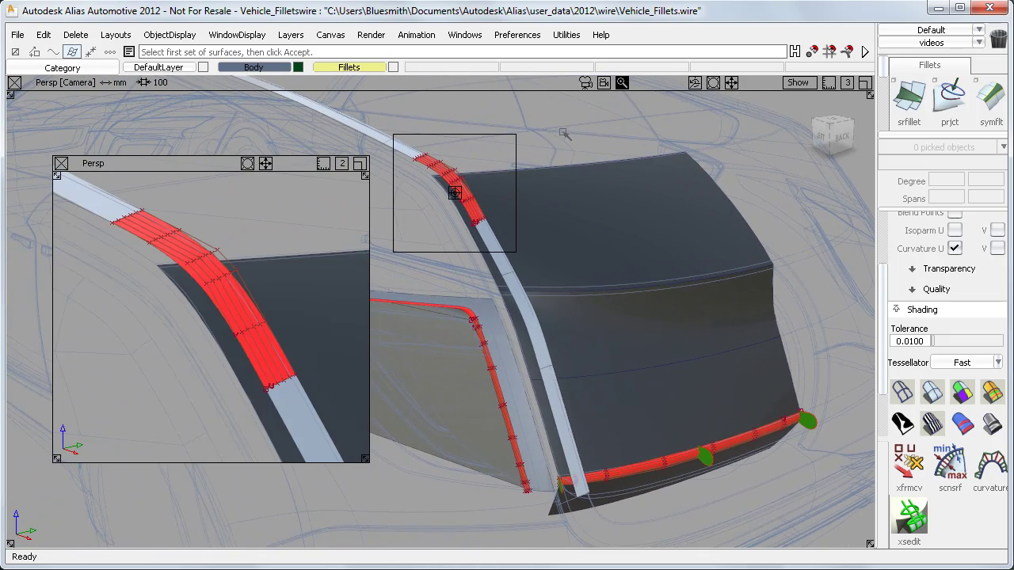
{"action": "middle_click_drag", "start_coordinate": [223, 197], "coordinate": [238, 214], "text": "ctrl+shift"}
{"action": "left_click", "coordinate": [204, 243]}
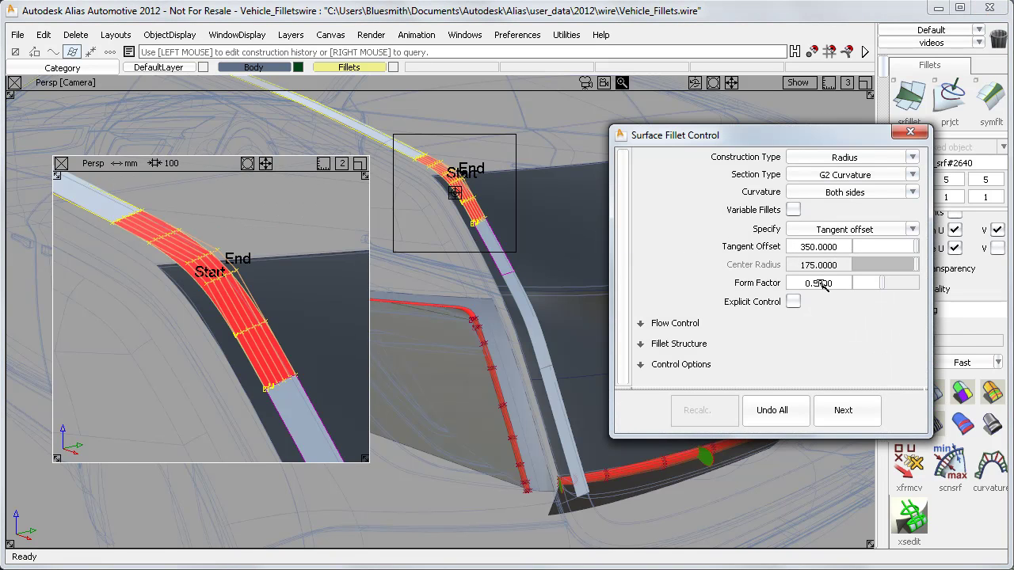
{"action": "left_click", "coordinate": [901, 283]}
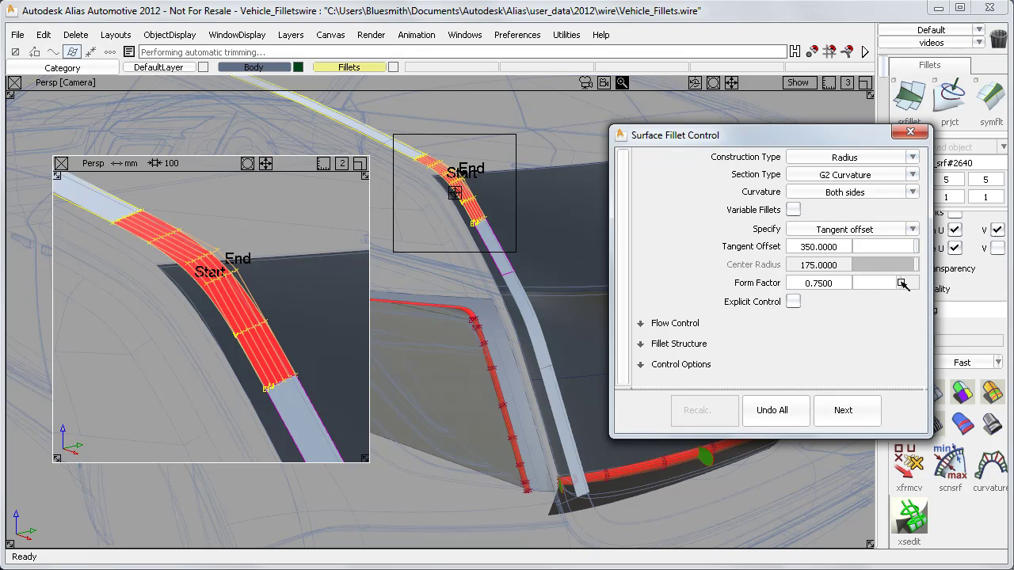
{"action": "left_click", "coordinate": [873, 285]}
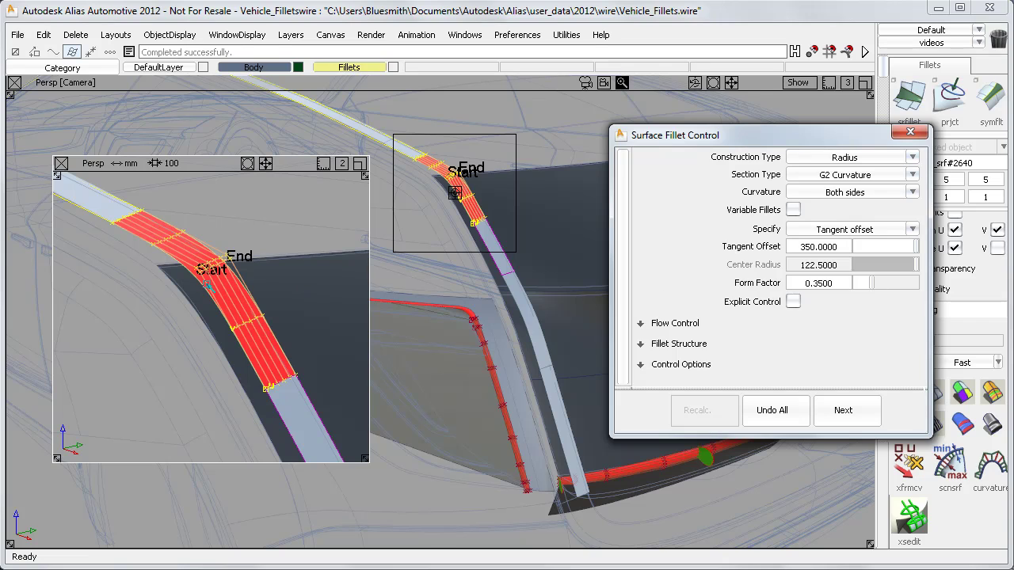
{"action": "left_click", "coordinate": [227, 226]}
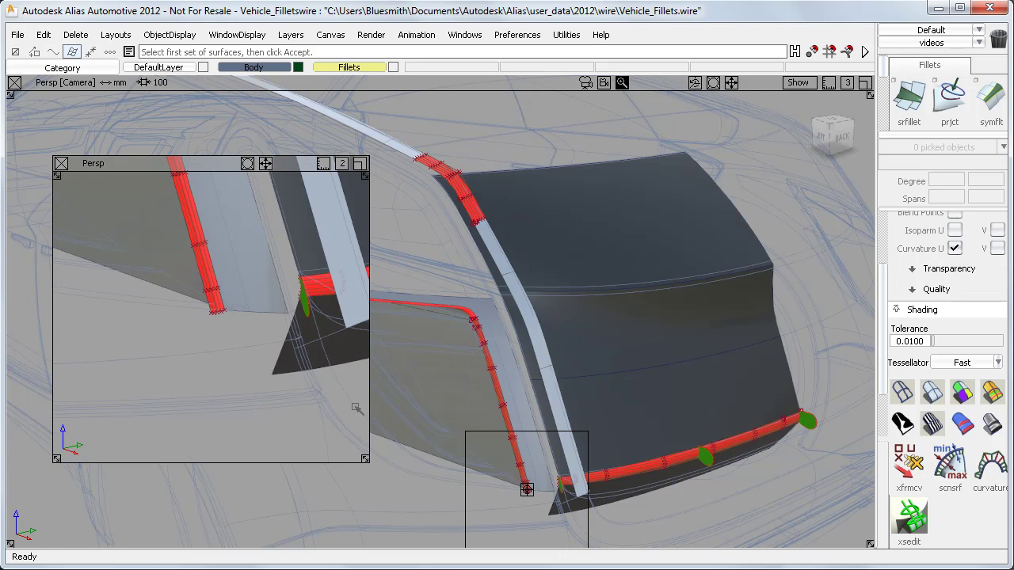
- Zoom the inset onto the lower chord fillet and raise its Form Factor to 0.75
{"action": "right_click_drag", "start_coordinate": [197, 365], "coordinate": [281, 289], "text": "alt+shift"}
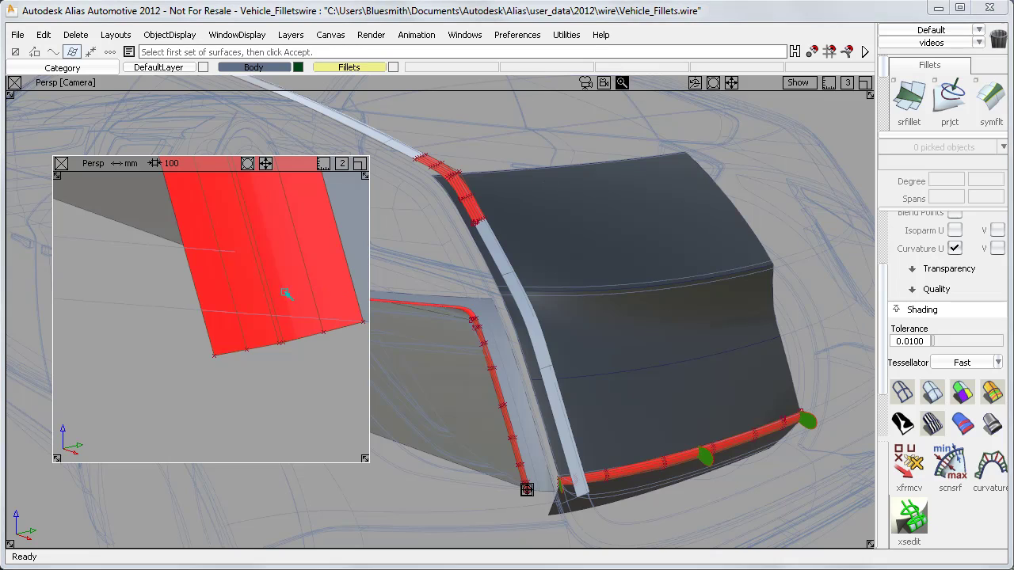
{"action": "left_click", "coordinate": [319, 335]}
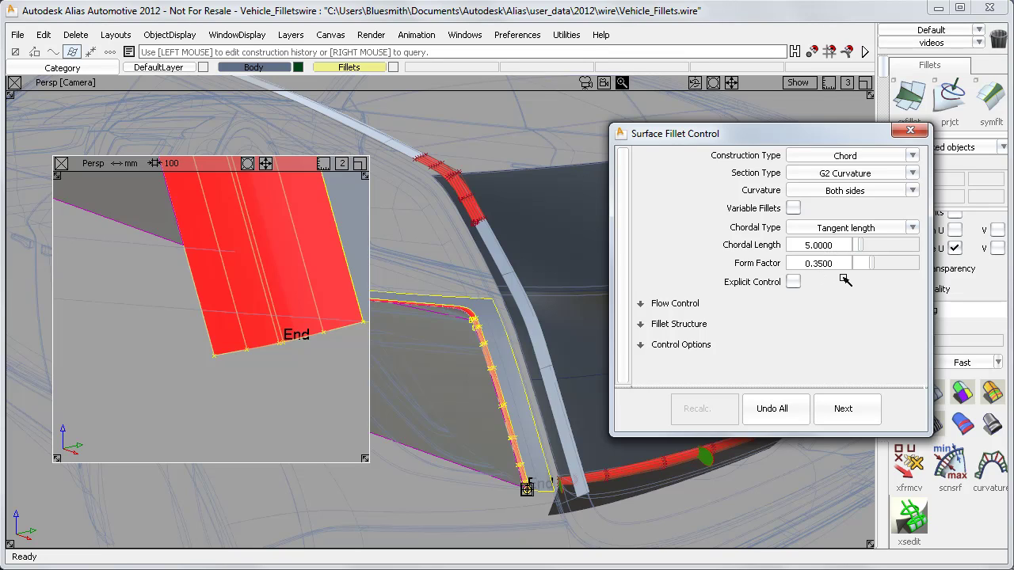
{"action": "left_click", "coordinate": [898, 264]}
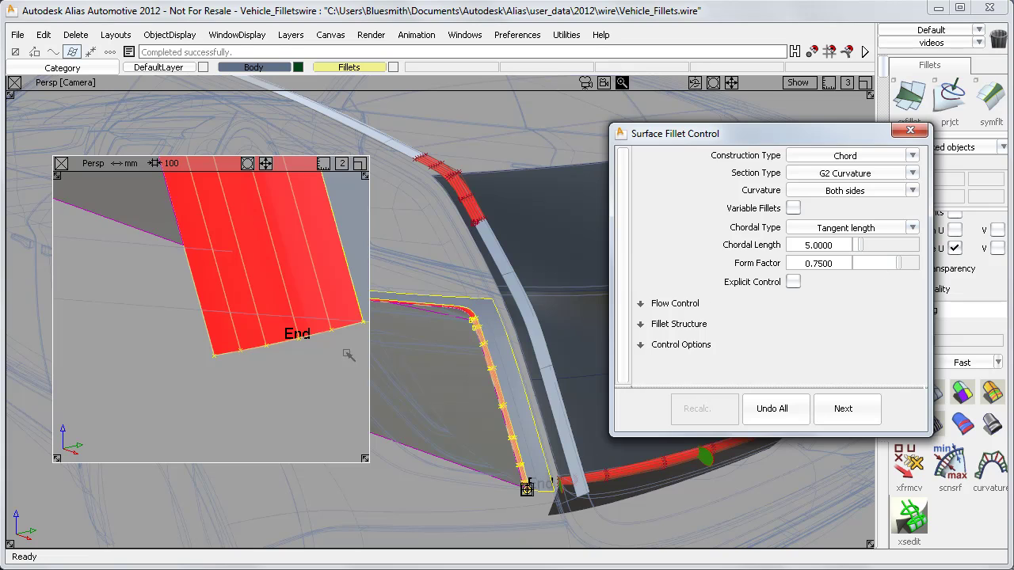
{"action": "left_click_drag", "start_coordinate": [312, 355], "coordinate": [315, 321], "text": "ctrl+shift"}
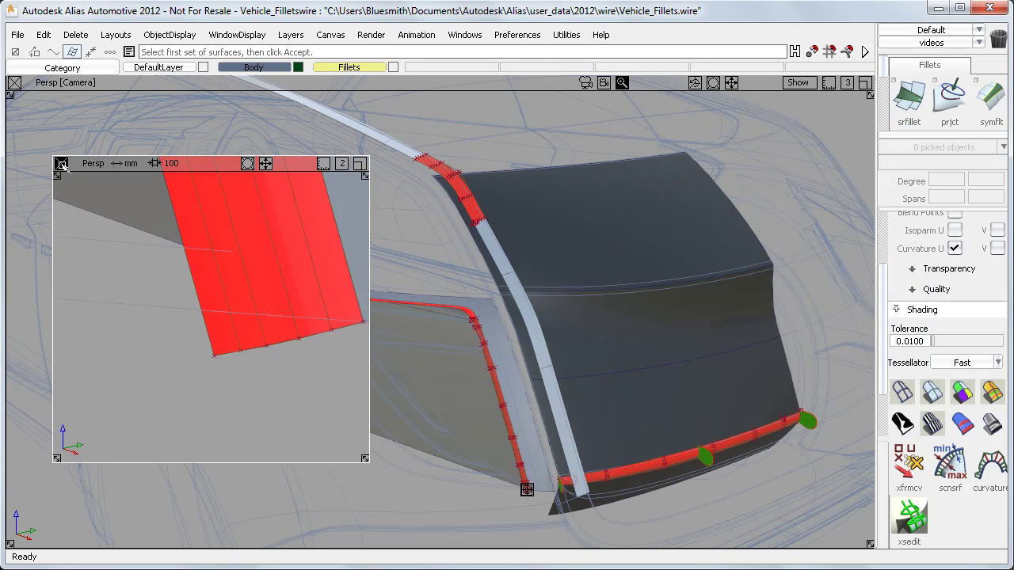
- Close the inset, query the tailgate fillet, and switch its construction type to Chord
{"action": "left_click", "coordinate": [63, 165]}
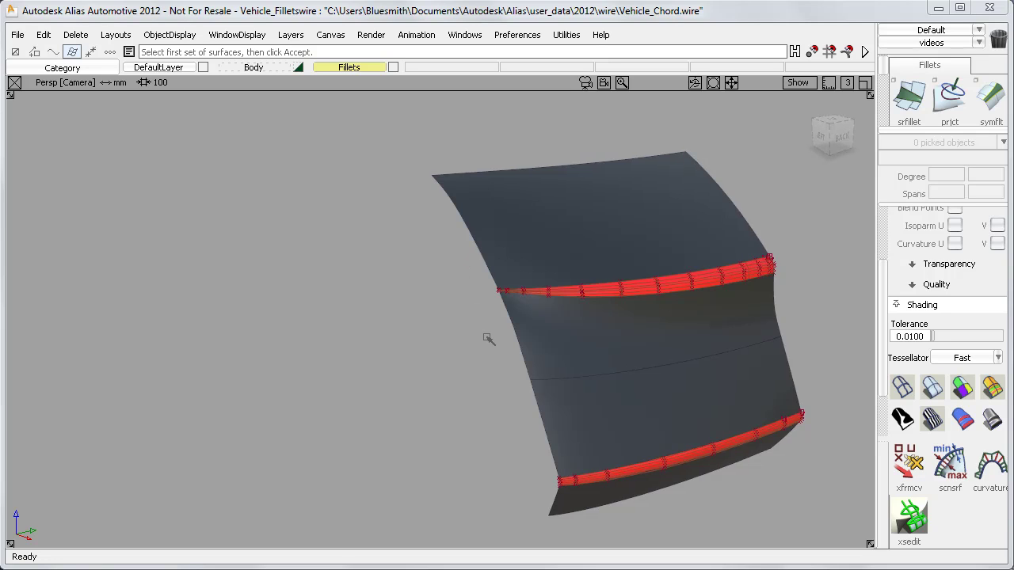
{"action": "scroll", "coordinate": [489, 339], "scroll_direction": "up", "scroll_amount": 10}
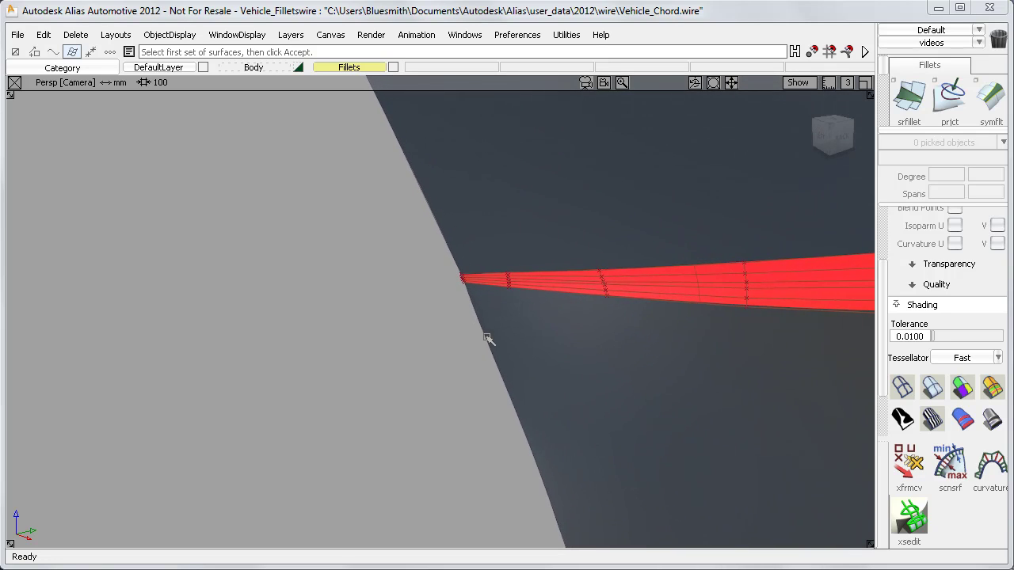
{"action": "left_click_drag", "start_coordinate": [390, 319], "coordinate": [432, 333], "text": "ctrl+shift"}
{"action": "left_click", "coordinate": [581, 285]}
{"action": "left_click", "coordinate": [348, 171]}
{"action": "left_click", "coordinate": [339, 187]}
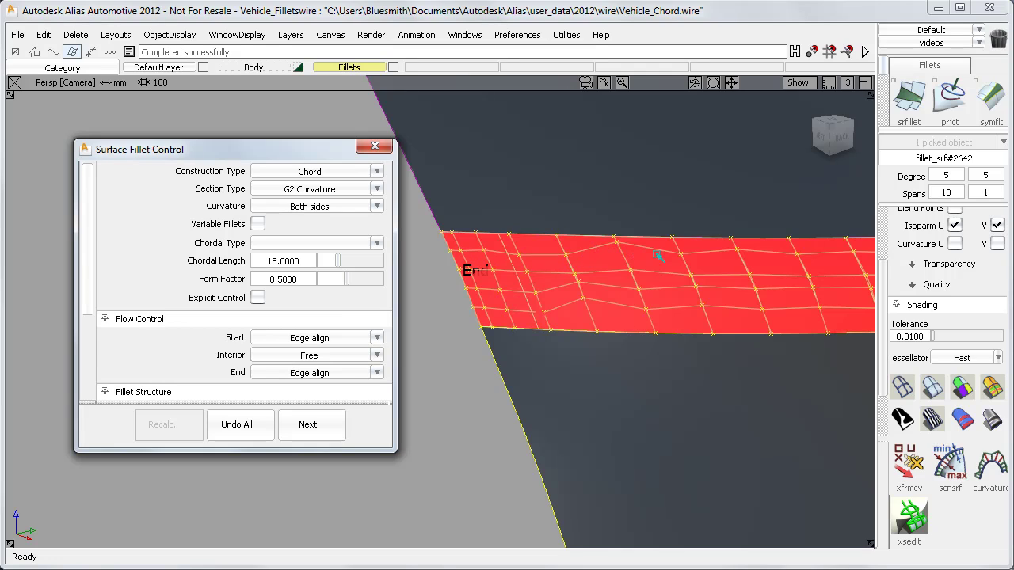
- Set the chord fillet to Form Factor 1.0 and Chordal Length 50, then view it with diagnostic shading
{"action": "left_click", "coordinate": [366, 260]}
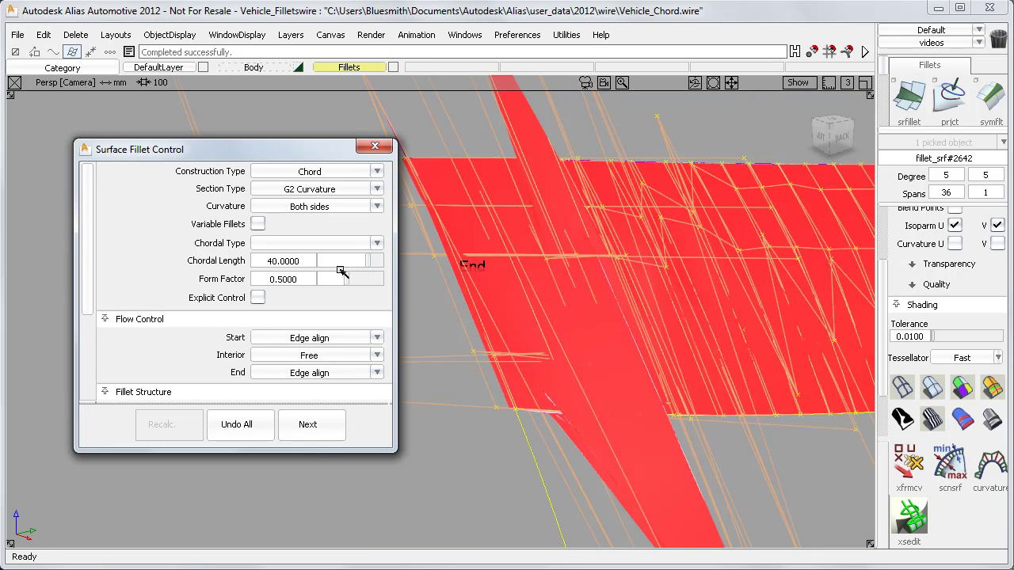
{"action": "left_click", "coordinate": [339, 261]}
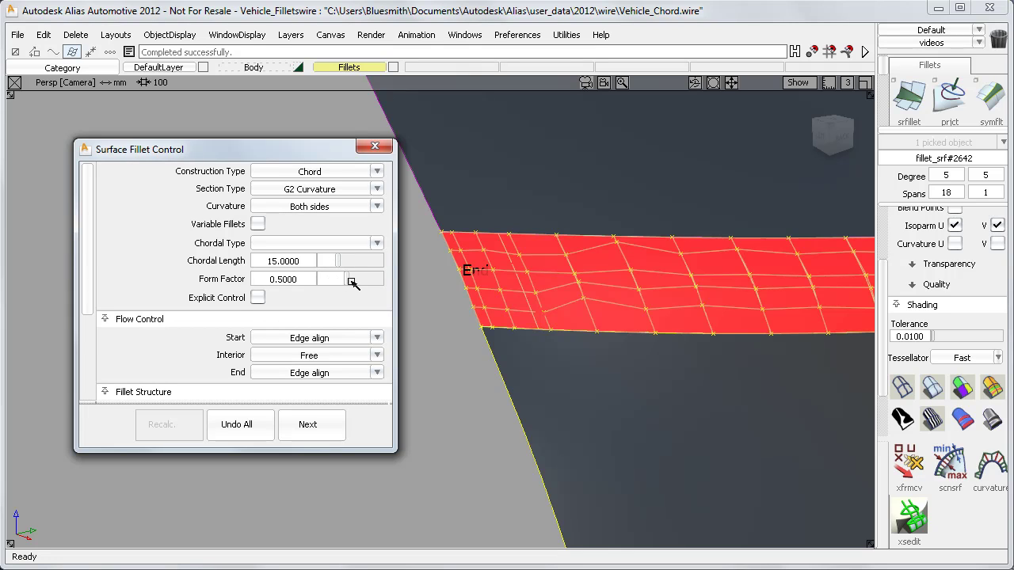
{"action": "left_click", "coordinate": [365, 279]}
{"action": "left_click_drag", "start_coordinate": [365, 279], "coordinate": [385, 280]}
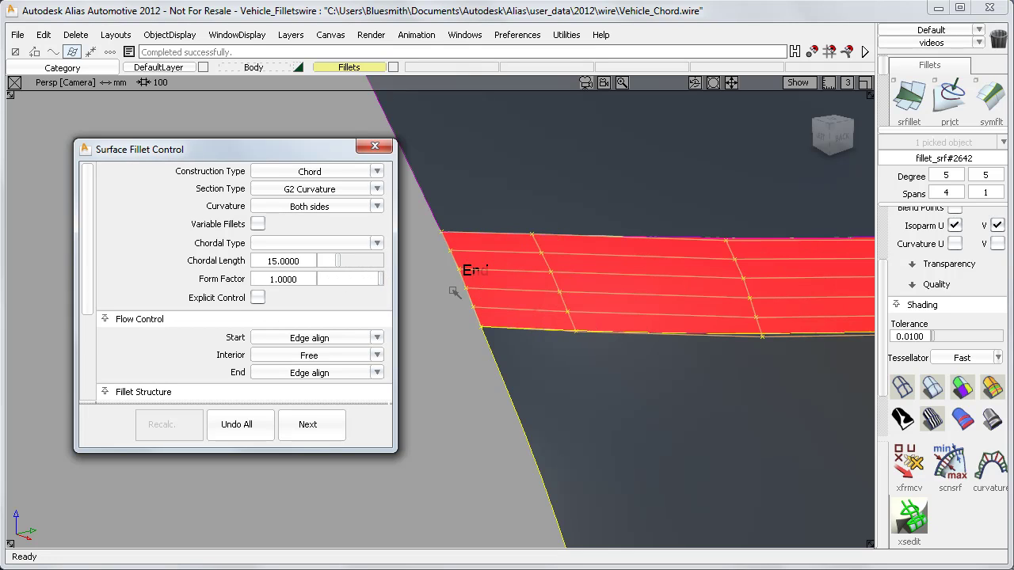
{"action": "left_click_drag", "start_coordinate": [650, 332], "coordinate": [529, 335], "text": "alt+shift"}
{"action": "left_click_drag", "start_coordinate": [341, 261], "coordinate": [401, 262]}
{"action": "left_click_drag", "start_coordinate": [527, 296], "coordinate": [396, 198], "text": "alt+shift"}
{"action": "left_click", "coordinate": [376, 147]}
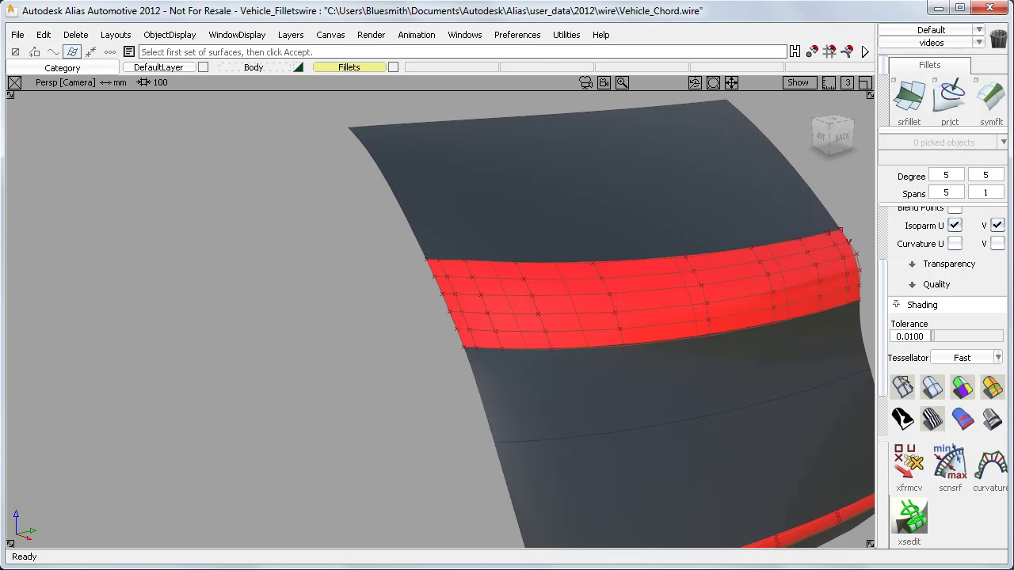
{"action": "left_click", "coordinate": [895, 390]}
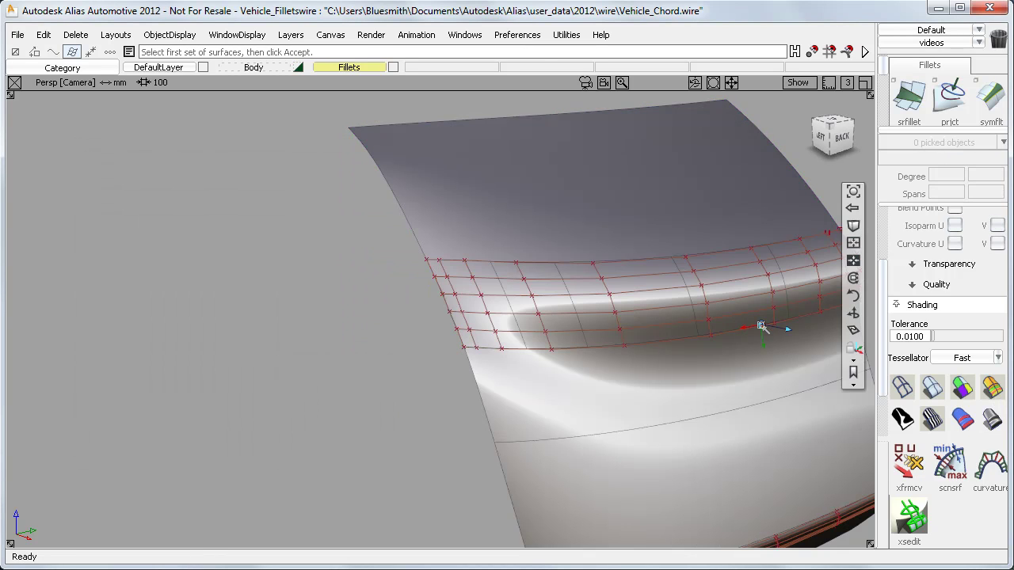
- Orbit the view around the fillet
{"action": "left_click_drag", "start_coordinate": [762, 329], "coordinate": [504, 385], "text": "alt+shift"}
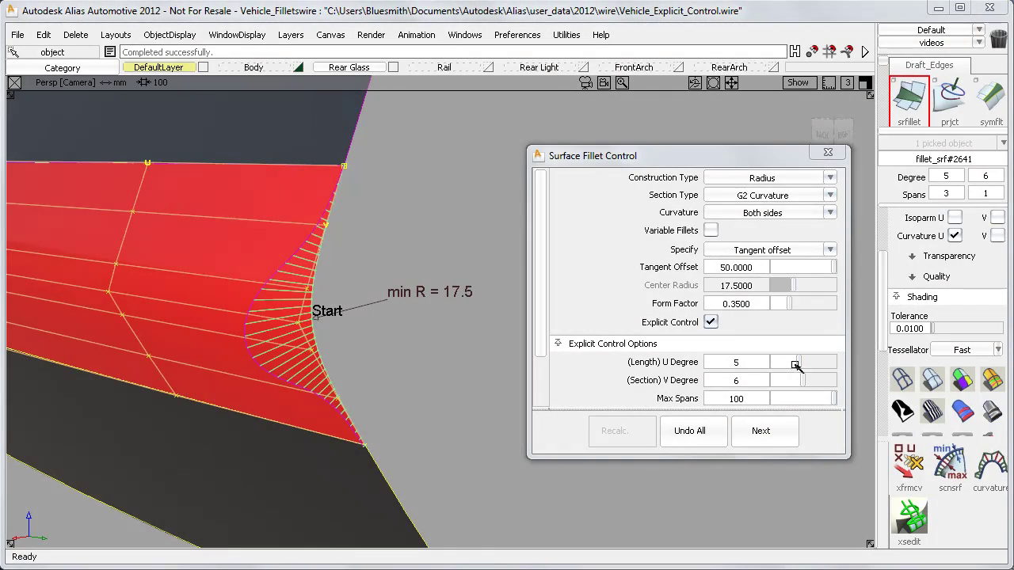
- After trying G2 and G3 Curvature, set Section Type to Circular with Section V Degree 3
{"action": "left_click", "coordinate": [791, 197]}
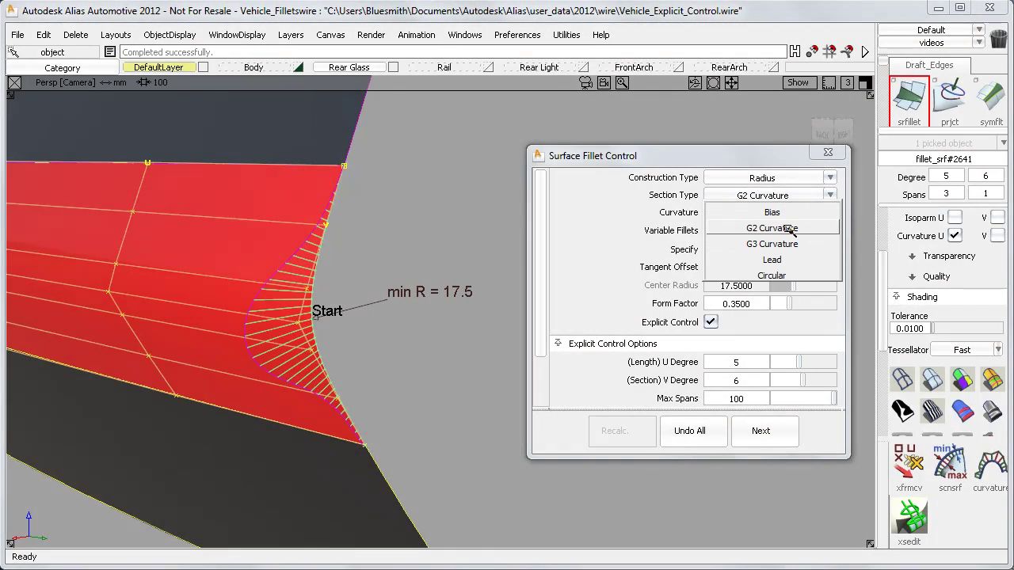
{"action": "left_click", "coordinate": [790, 229]}
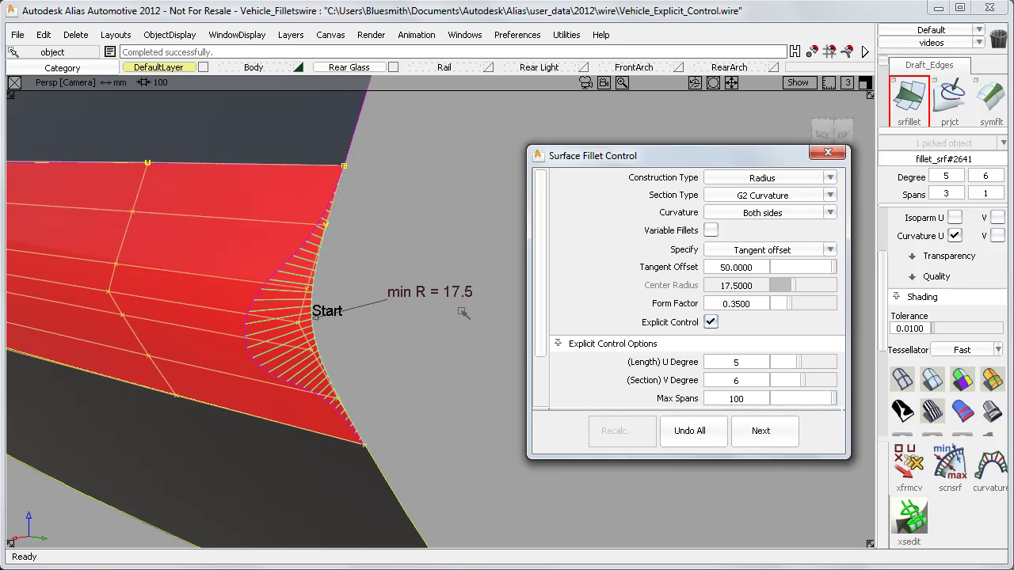
{"action": "left_click_drag", "start_coordinate": [805, 382], "coordinate": [780, 386]}
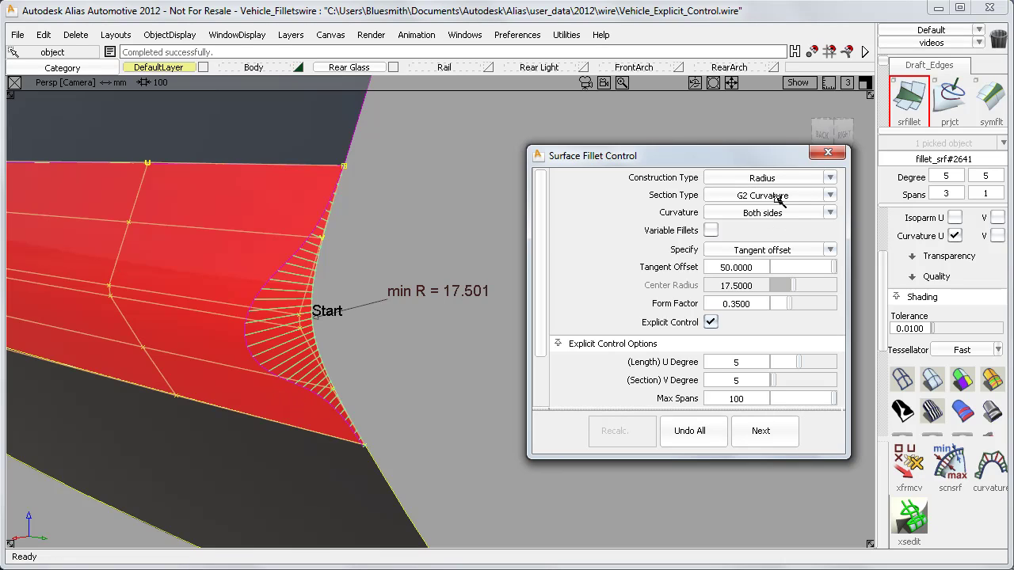
{"action": "left_click", "coordinate": [780, 198]}
{"action": "left_click", "coordinate": [780, 244]}
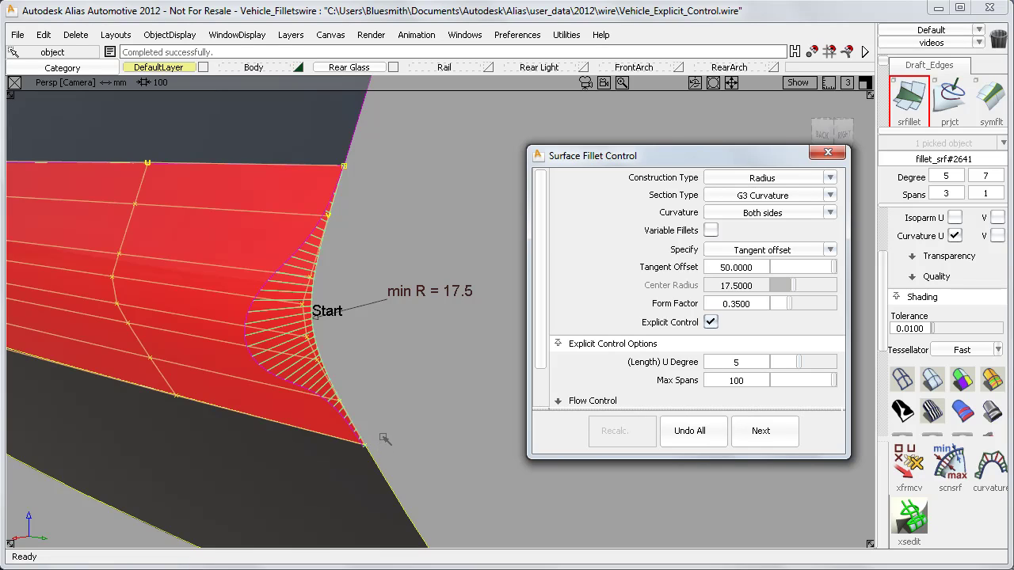
{"action": "left_click", "coordinate": [802, 195]}
{"action": "left_click", "coordinate": [784, 275]}
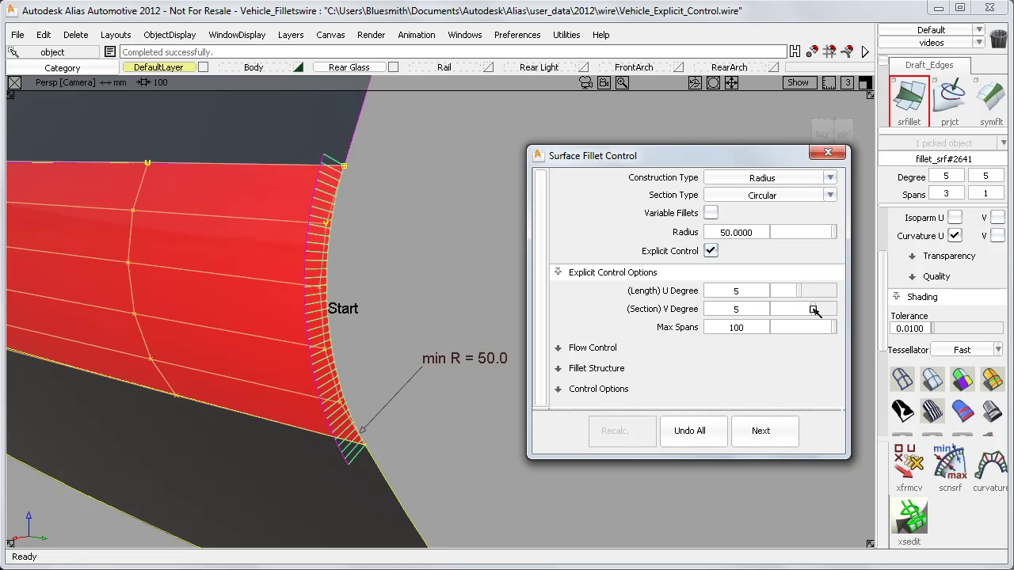
{"action": "left_click_drag", "start_coordinate": [809, 309], "coordinate": [767, 316]}
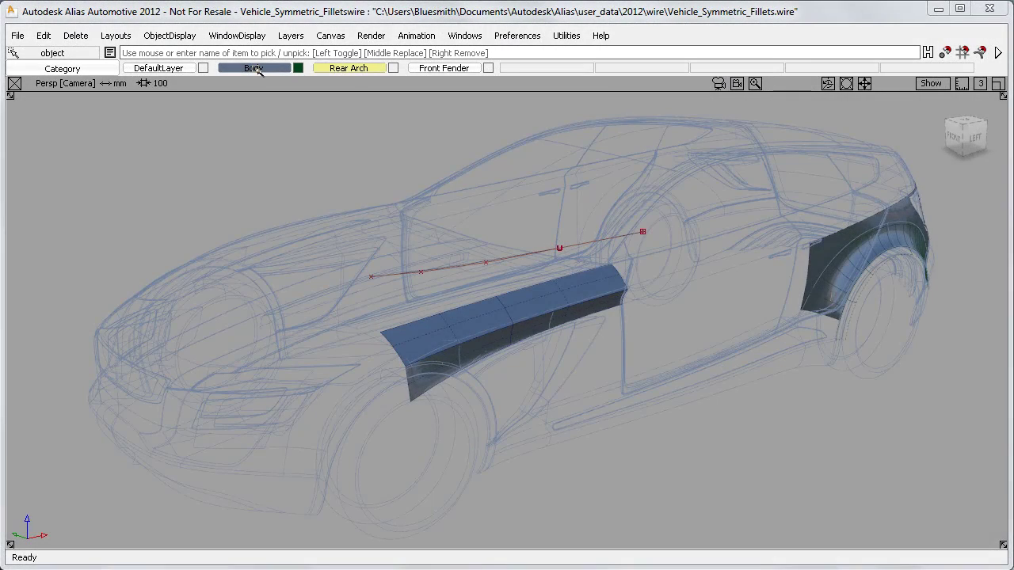
- Bring up the Body layer's options menu to hide the car body
{"action": "right_click", "coordinate": [255, 68]}
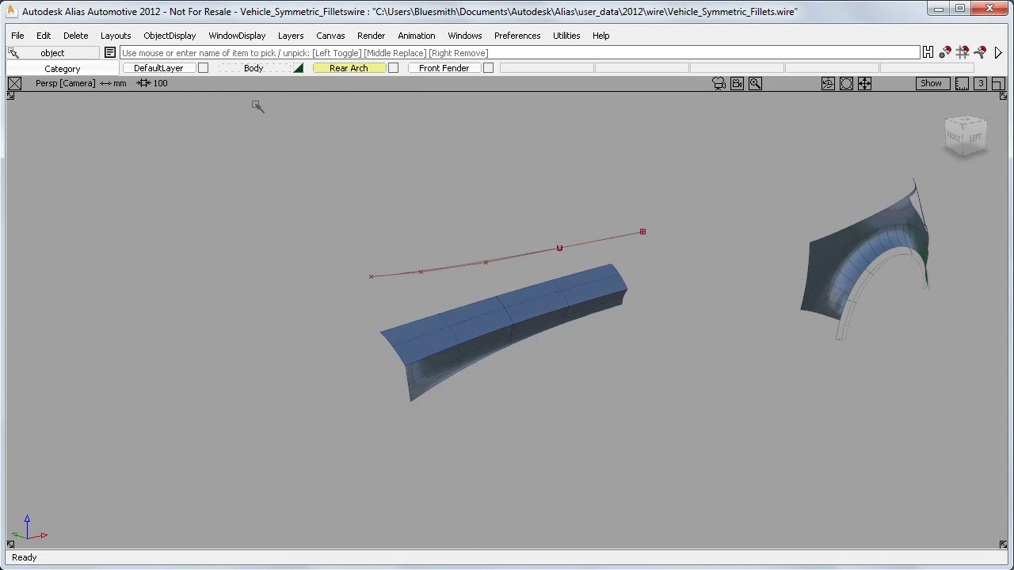
- Show the palette and project the red curve onto the top of the blue surface
{"action": "left_click", "coordinate": [465, 35]}
{"action": "left_click", "coordinate": [477, 56]}
{"action": "left_click", "coordinate": [57, 479]}
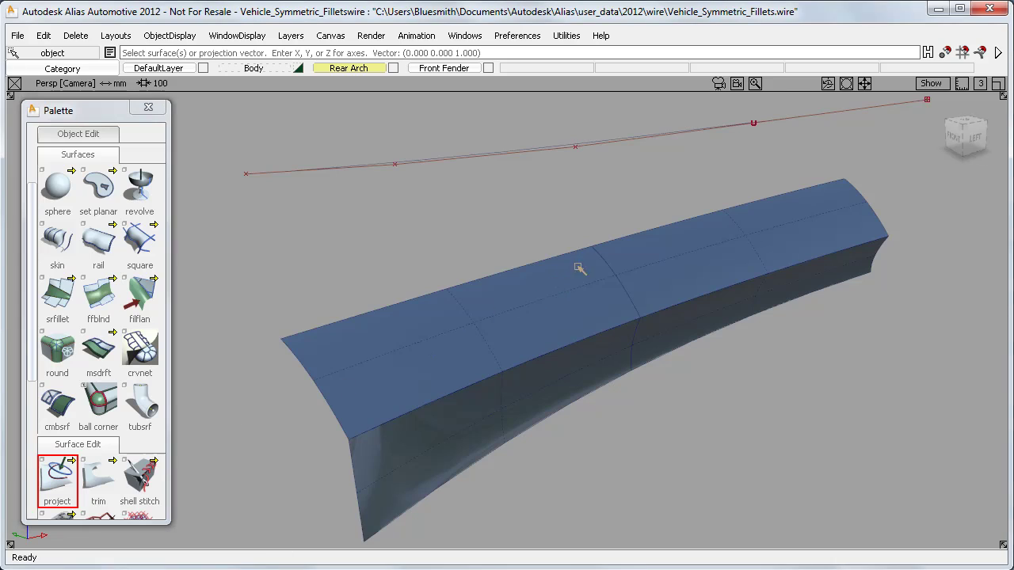
{"action": "left_click_drag", "start_coordinate": [590, 261], "coordinate": [623, 228]}
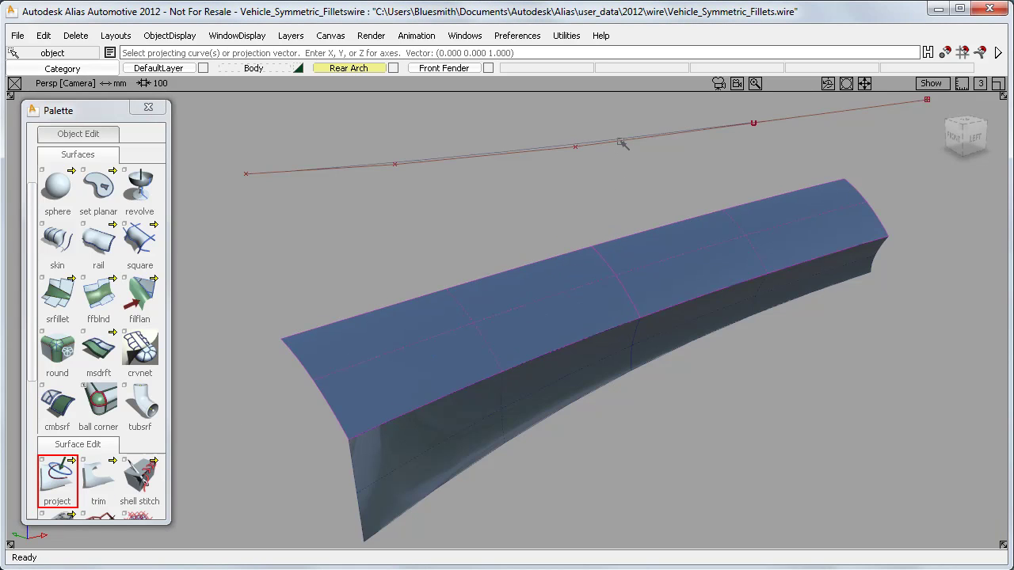
{"action": "left_click", "coordinate": [622, 143]}
{"action": "left_click_drag", "start_coordinate": [622, 176], "coordinate": [638, 167], "text": "ctrl+shift"}
- Select, then deselect, the projected curve segments and start the symmetric fillet tool
{"action": "left_click", "coordinate": [640, 302]}
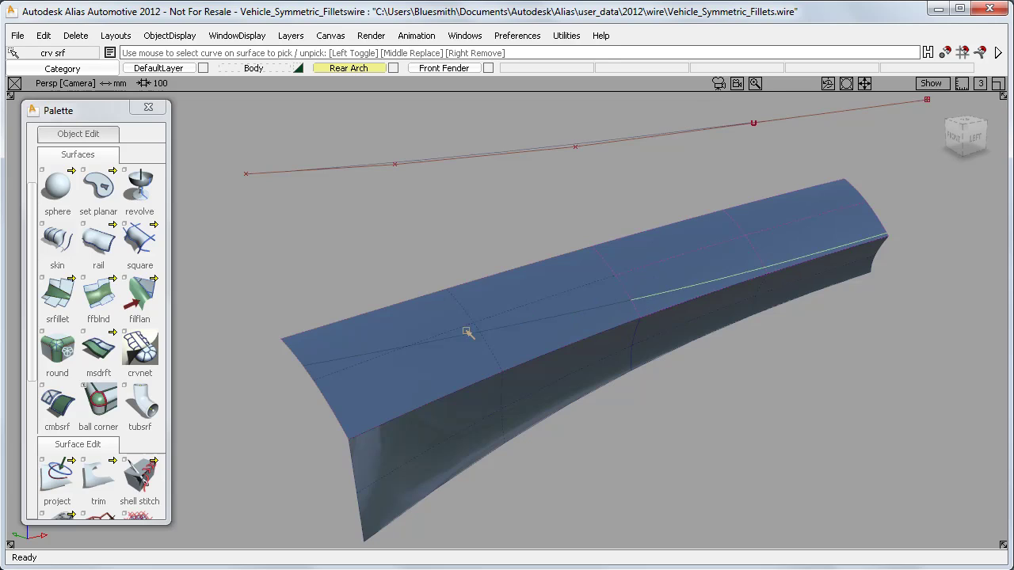
{"action": "left_click", "coordinate": [430, 335]}
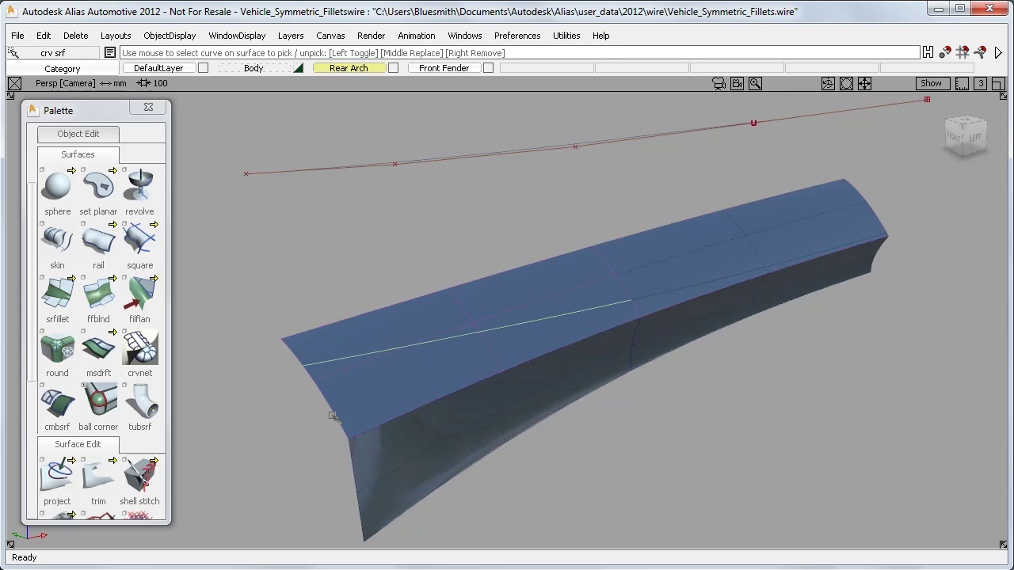
{"action": "left_click_drag", "start_coordinate": [305, 425], "coordinate": [301, 413], "text": "ctrl+shift"}
{"action": "left_click_drag", "start_coordinate": [63, 300], "coordinate": [98, 298]}
- Pick both projected curve segments, then the side surfaces, and build the symmetric fillet
{"action": "left_click", "coordinate": [336, 363]}
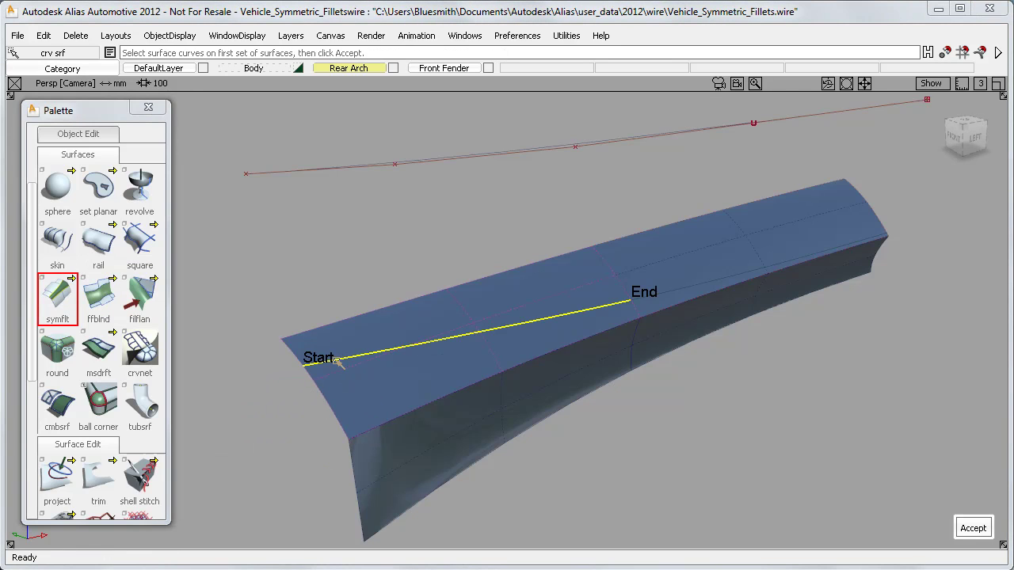
{"action": "left_click", "coordinate": [677, 292]}
{"action": "left_click", "coordinate": [969, 527]}
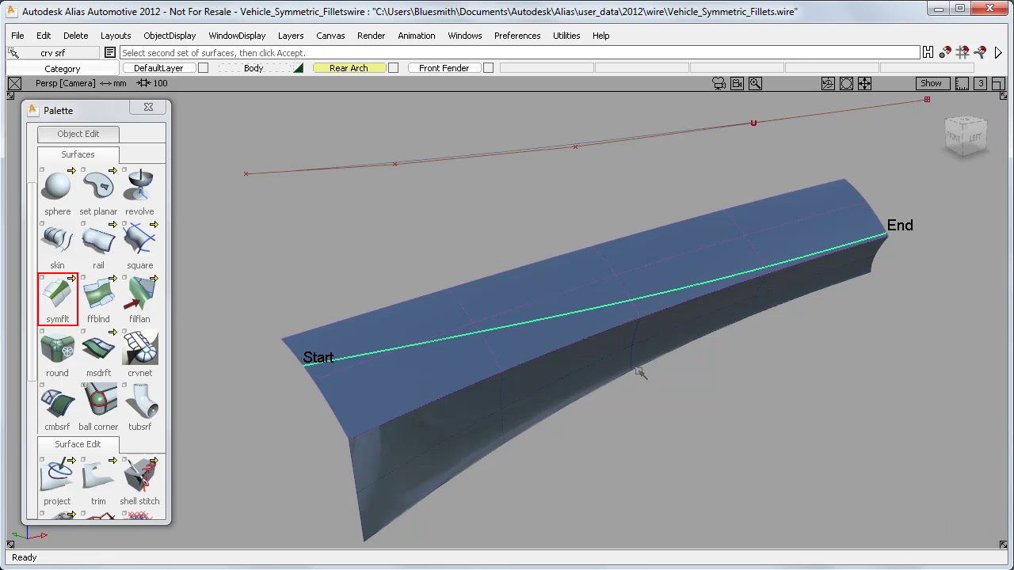
{"action": "left_click_drag", "start_coordinate": [617, 347], "coordinate": [668, 396]}
{"action": "left_click", "coordinate": [971, 529]}
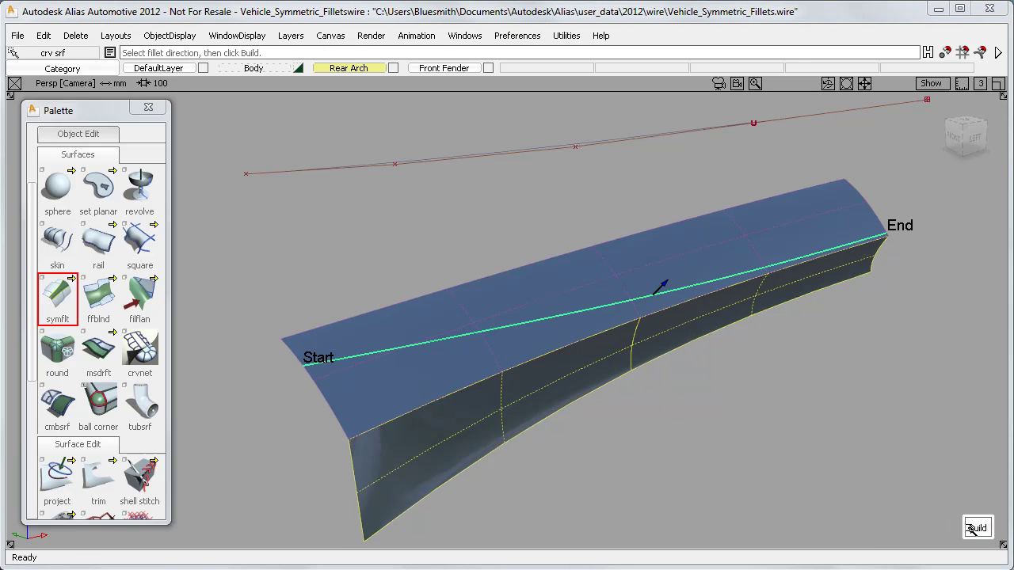
{"action": "left_click", "coordinate": [665, 286]}
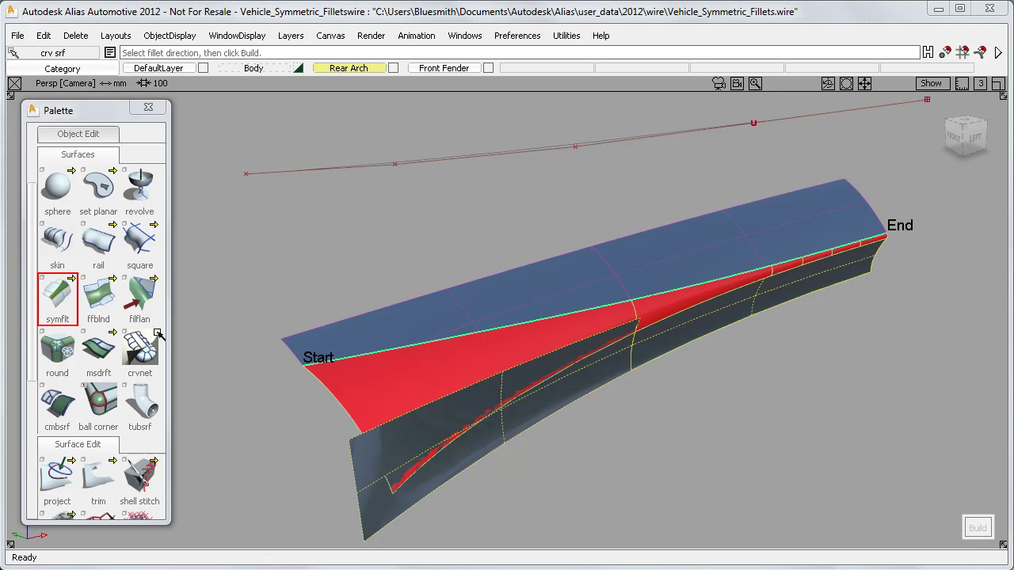
- Set the symmetric fillet's start to Edge align and enable Modify range, keeping Start at 0
{"action": "double_click", "coordinate": [64, 303]}
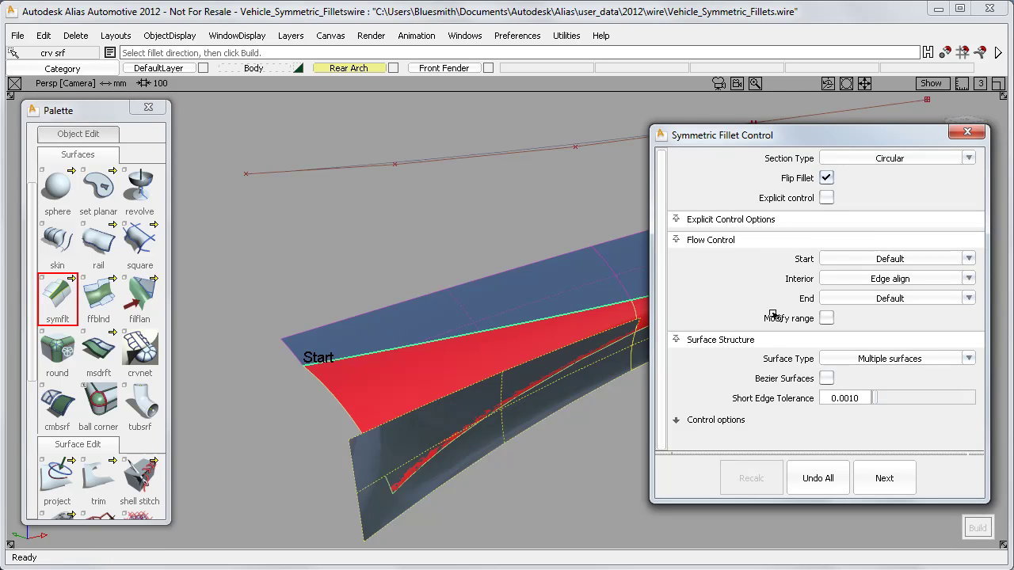
{"action": "left_click", "coordinate": [843, 266]}
{"action": "left_click", "coordinate": [860, 305]}
{"action": "left_click", "coordinate": [827, 318]}
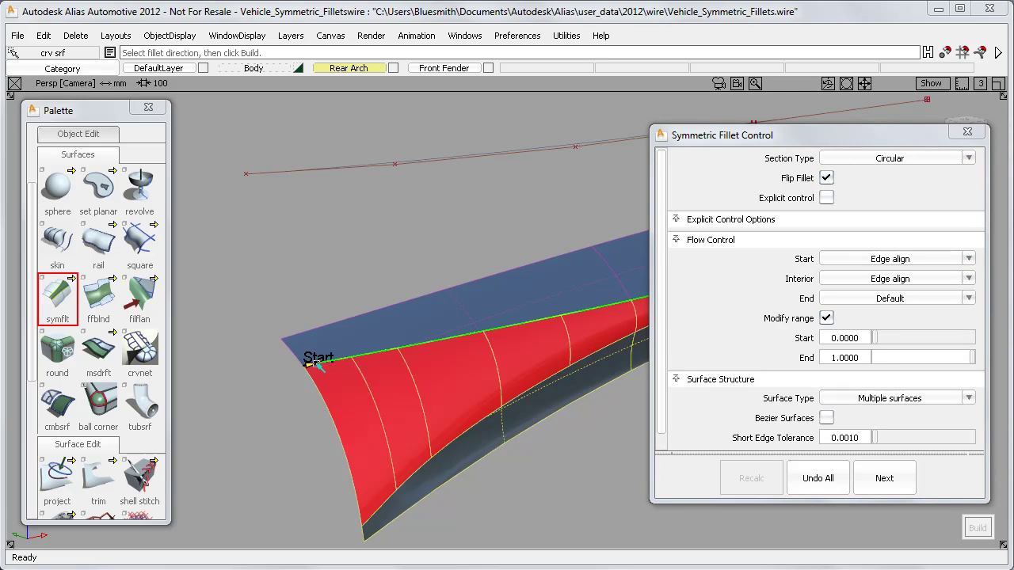
{"action": "left_click_drag", "start_coordinate": [317, 360], "coordinate": [507, 347]}
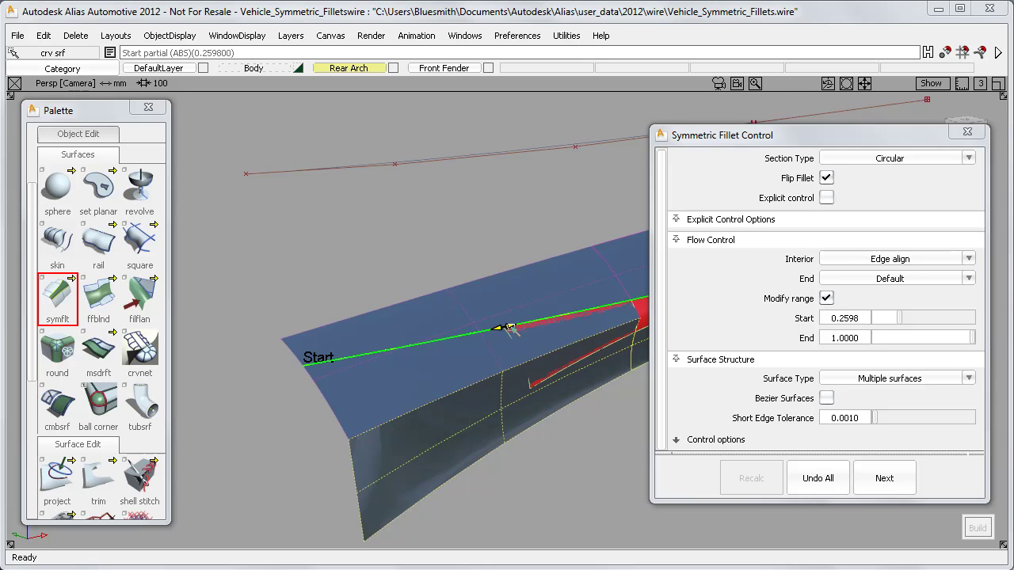
{"action": "left_click_drag", "start_coordinate": [506, 328], "coordinate": [276, 371]}
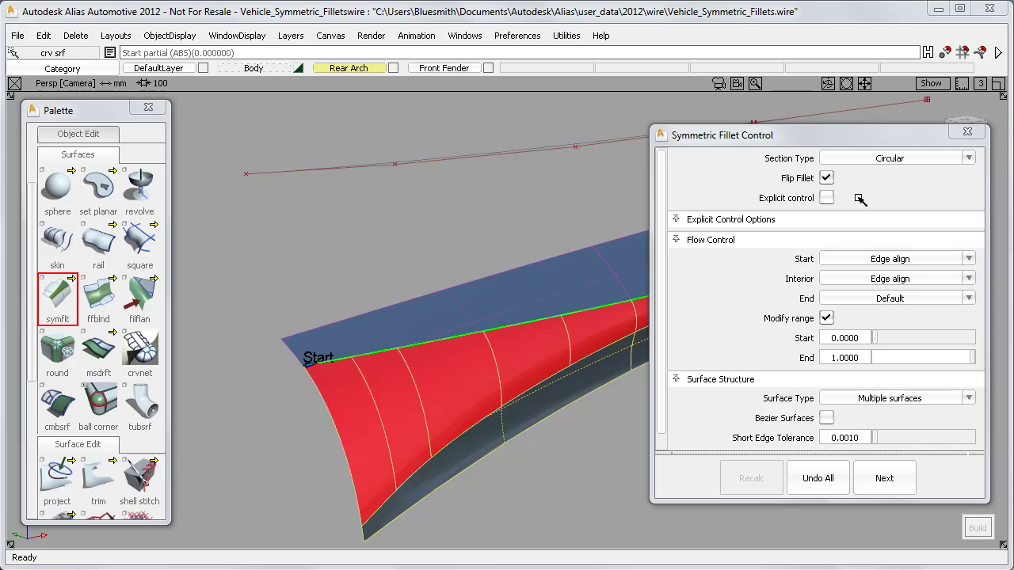
- Switch the fillet section to G2 Curvature and raise the form factor to 0.75
{"action": "left_click", "coordinate": [887, 158]}
{"action": "left_click", "coordinate": [891, 189]}
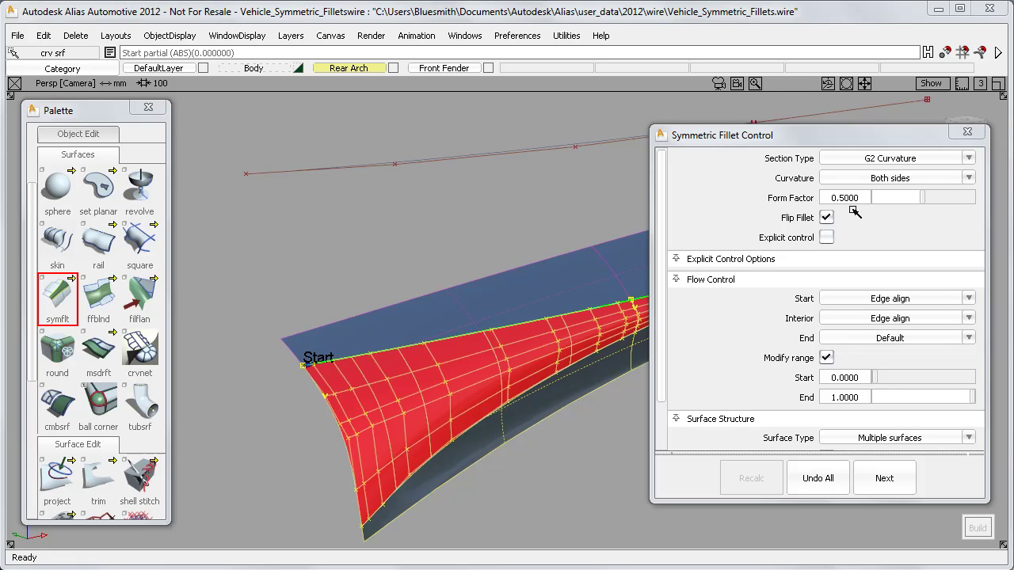
{"action": "left_click_drag", "start_coordinate": [921, 198], "coordinate": [919, 199]}
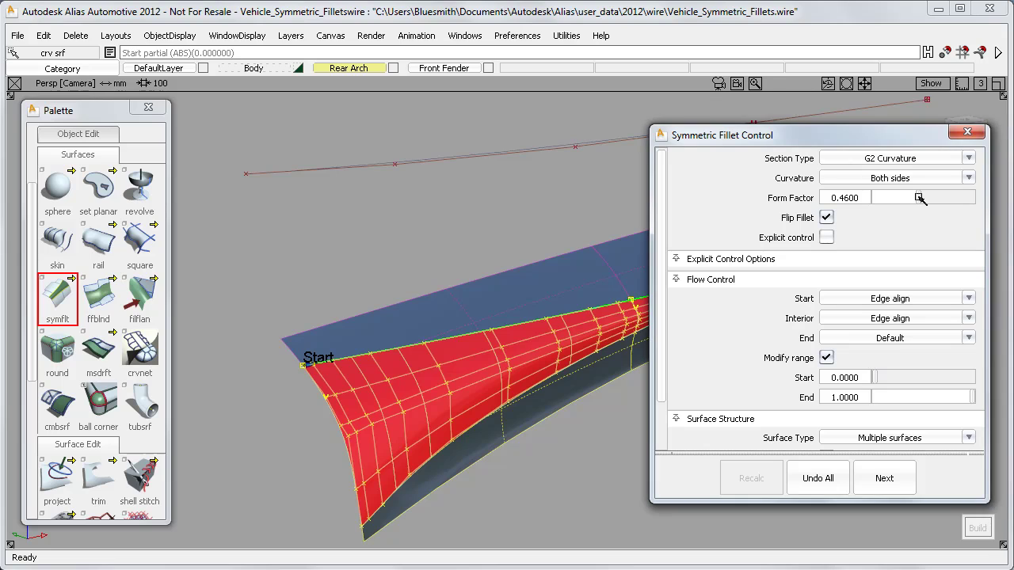
{"action": "left_click_drag", "start_coordinate": [918, 198], "coordinate": [947, 198]}
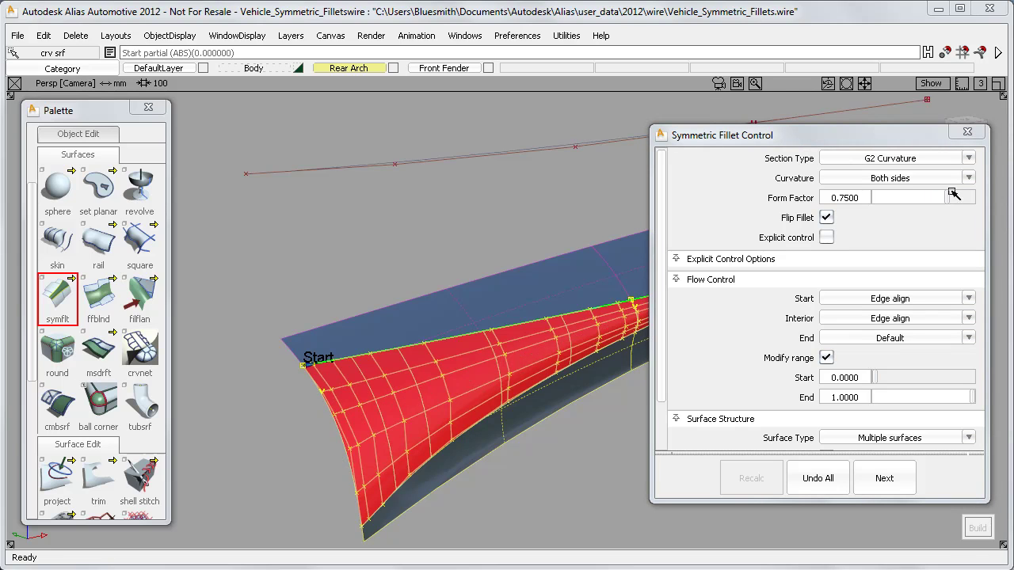
- Finish the wheel-arch symmetric fillet and orbit around the result
{"action": "left_click", "coordinate": [967, 133]}
{"action": "left_click_drag", "start_coordinate": [716, 415], "coordinate": [720, 374], "text": "ctrl+shift"}
{"action": "left_click_drag", "start_coordinate": [799, 472], "coordinate": [644, 495], "text": "alt+shift"}
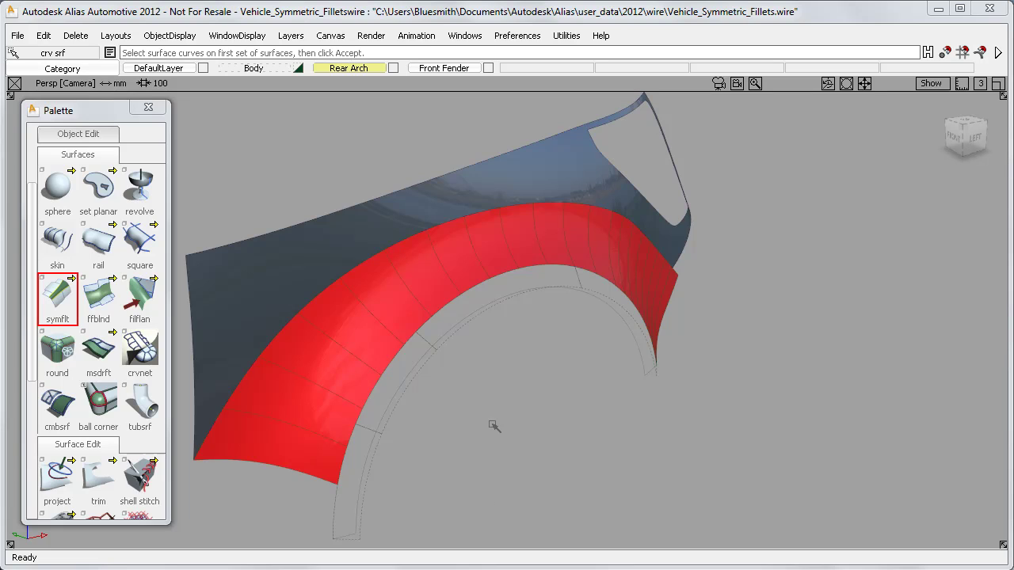
- Select the wheel-arch curves and reopen their draft (angle 60, length 50) for editing
{"action": "left_click_drag", "start_coordinate": [394, 450], "coordinate": [379, 463], "text": "ctrl+shift"}
{"action": "left_click", "coordinate": [383, 479]}
{"action": "key", "text": "alt+shift"}
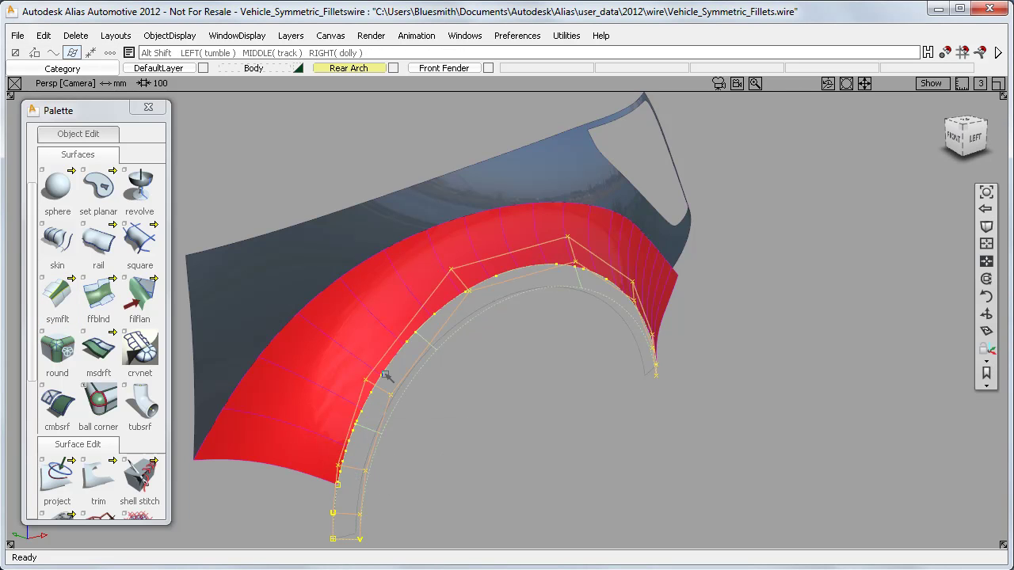
{"action": "left_click_drag", "start_coordinate": [385, 373], "coordinate": [639, 414], "text": "alt+shift"}
{"action": "left_click_drag", "start_coordinate": [520, 410], "coordinate": [525, 435], "text": "ctrl+shift"}
{"action": "left_click", "coordinate": [445, 418]}
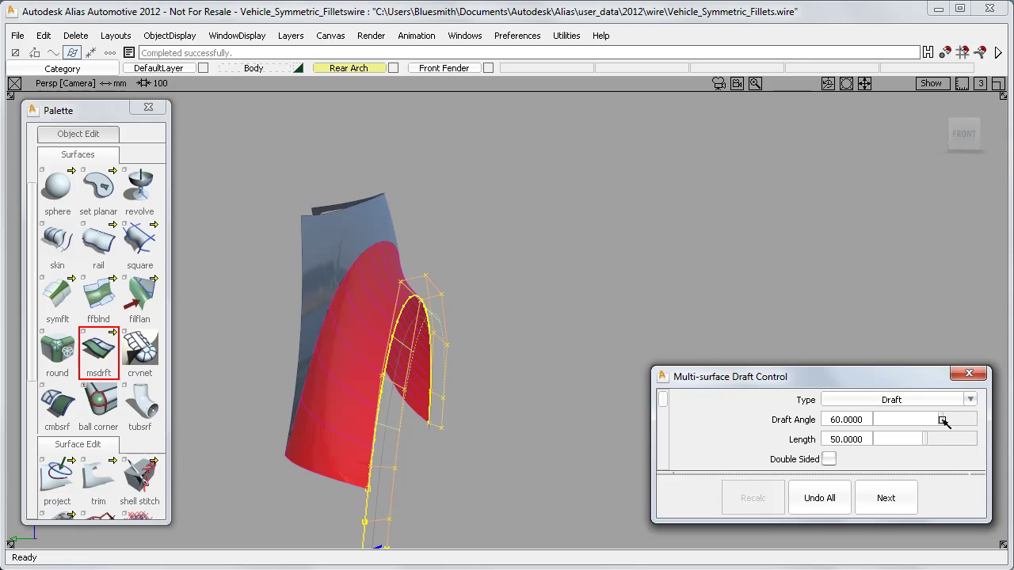
- Set the wheel-arch draft angle to 40 degrees and finish the draft edit
{"action": "mouse_move", "coordinate": [943, 421]}
{"action": "left_mouse_down"}
{"action": "mouse_move", "coordinate": [929, 422]}
{"action": "mouse_move", "coordinate": [939, 422]}
{"action": "left_mouse_up"}
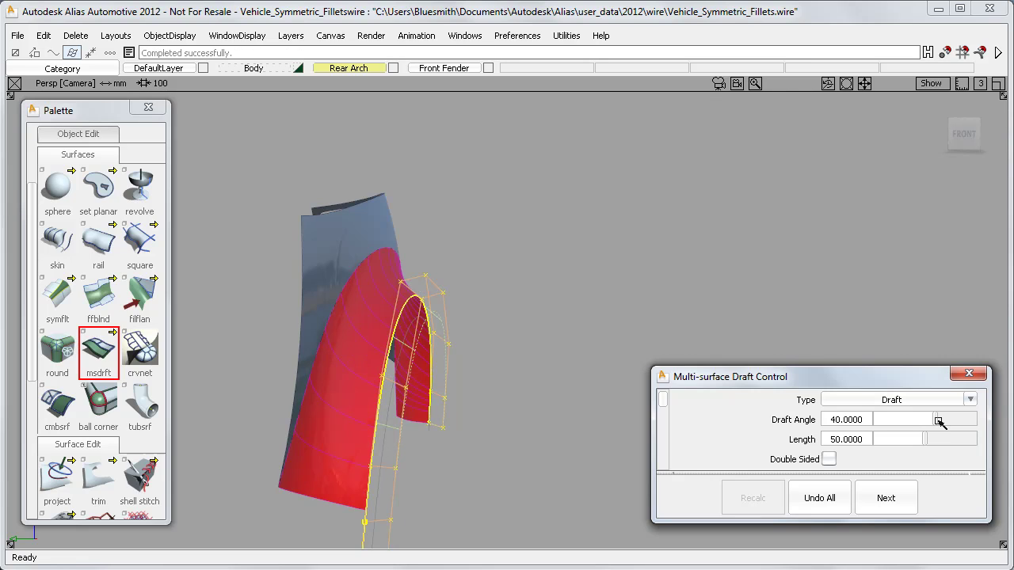
{"action": "left_click_drag", "start_coordinate": [584, 444], "coordinate": [586, 406], "text": "ctrl+shift"}
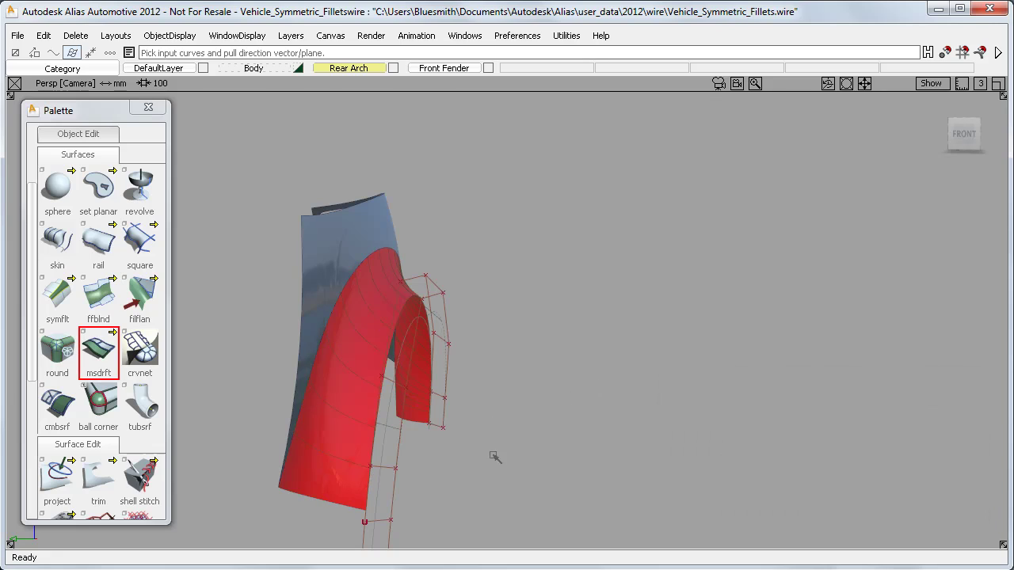
{"action": "left_click_drag", "start_coordinate": [528, 474], "coordinate": [353, 505], "text": "ctrl+shift"}
- Template the draft surfaces, hide the draft hull, and orbit around the fender
{"action": "left_click_drag", "start_coordinate": [414, 525], "coordinate": [418, 493], "text": "ctrl+shift"}
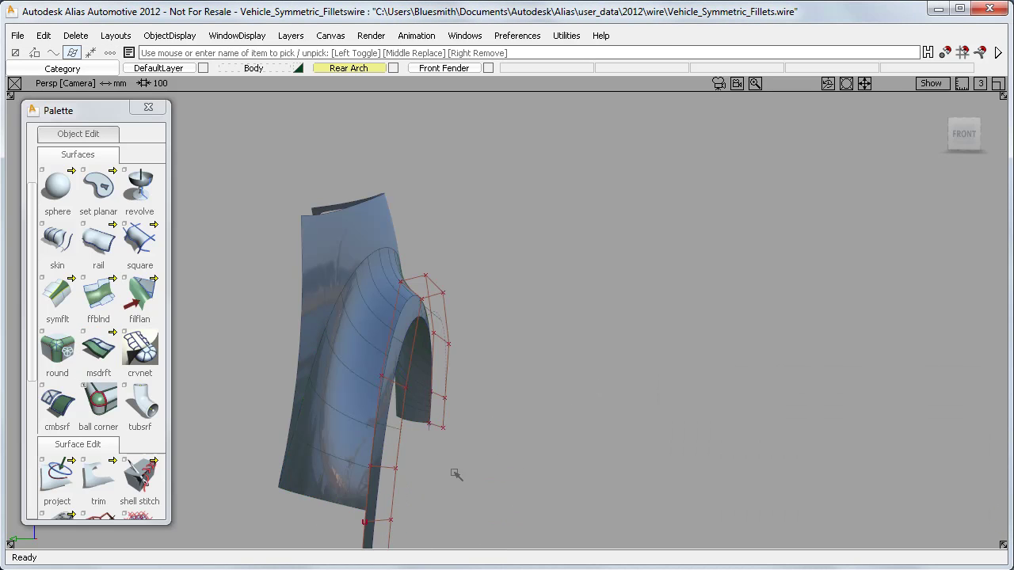
{"action": "left_click_drag", "start_coordinate": [467, 432], "coordinate": [464, 485], "text": "ctrl+shift"}
{"action": "mouse_move", "coordinate": [731, 385]}
{"action": "left_mouse_down", "text": "alt+shift"}
{"action": "mouse_move", "coordinate": [621, 416]}
{"action": "mouse_move", "coordinate": [482, 420]}
{"action": "mouse_move", "coordinate": [396, 407]}
{"action": "mouse_move", "coordinate": [347, 367]}
{"action": "mouse_move", "coordinate": [306, 294]}
{"action": "mouse_move", "coordinate": [293, 293]}
{"action": "mouse_move", "coordinate": [292, 369]}
{"action": "mouse_move", "coordinate": [306, 423]}
{"action": "left_mouse_up", "text": "alt+shift"}
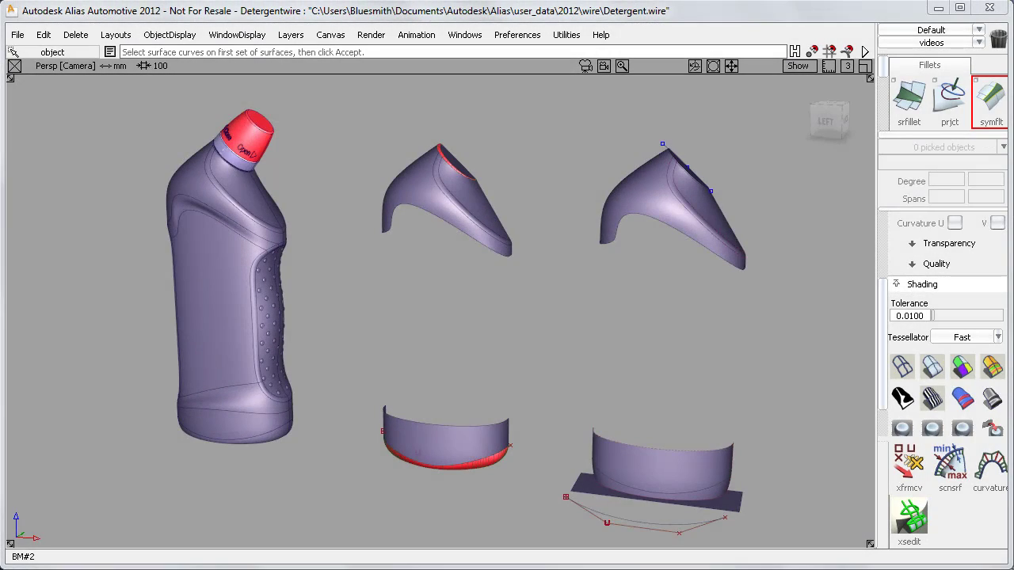
- Change the bottle neck fillet's construction type to Chord, then zoom to the other neck's rim
{"action": "right_click_drag", "start_coordinate": [506, 447], "coordinate": [626, 447], "text": "alt+shift"}
{"action": "left_click_drag", "start_coordinate": [640, 377], "coordinate": [681, 396], "text": "ctrl+shift"}
{"action": "left_click", "coordinate": [603, 454]}
{"action": "left_click", "coordinate": [793, 128]}
{"action": "left_click", "coordinate": [799, 143]}
{"action": "left_click_drag", "start_coordinate": [800, 144], "coordinate": [802, 103], "text": "ctrl+shift"}
{"action": "left_click_drag", "start_coordinate": [743, 260], "coordinate": [699, 468], "text": "alt+shift"}
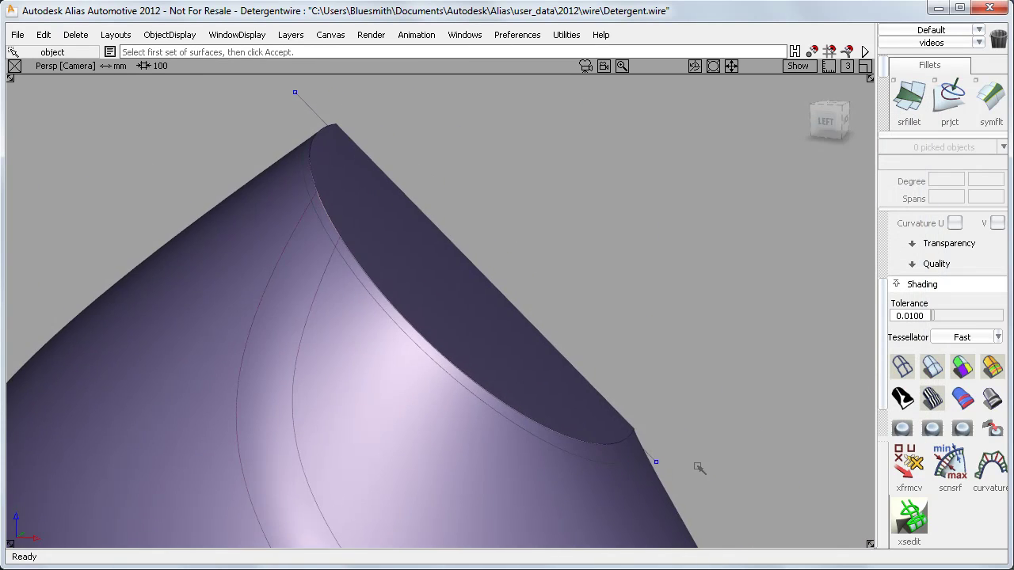
- Build a symmetric fillet from the neck's rim edge to its top face
{"action": "left_click", "coordinate": [990, 96]}
{"action": "left_click", "coordinate": [725, 383]}
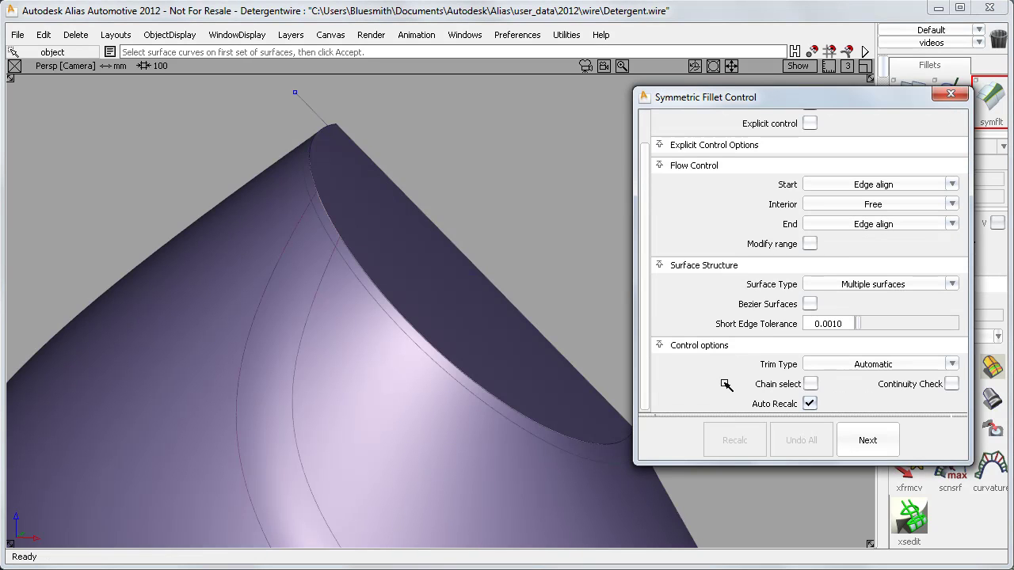
{"action": "left_click", "coordinate": [539, 437]}
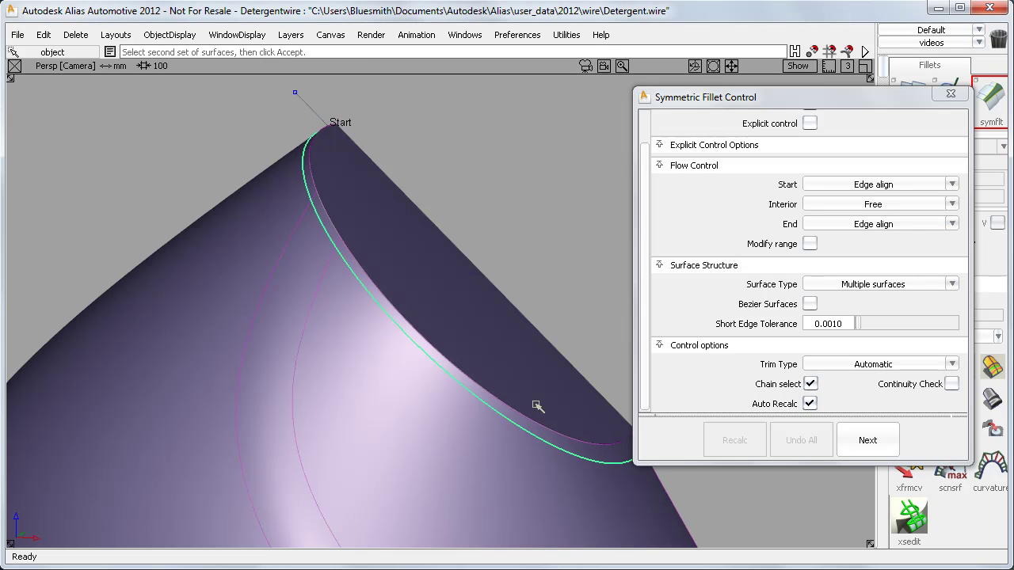
{"action": "left_click", "coordinate": [538, 379]}
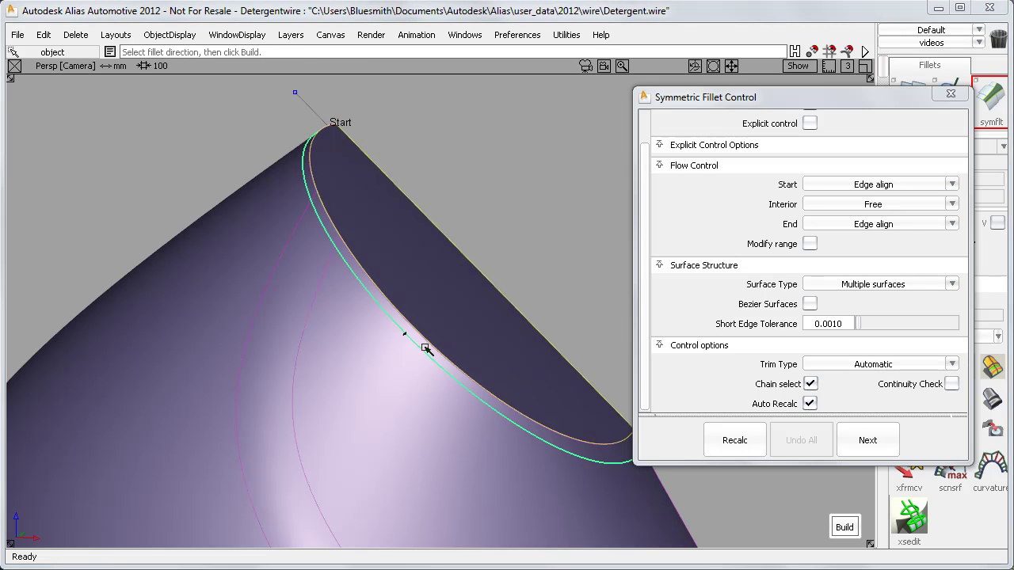
{"action": "key", "text": "Return"}
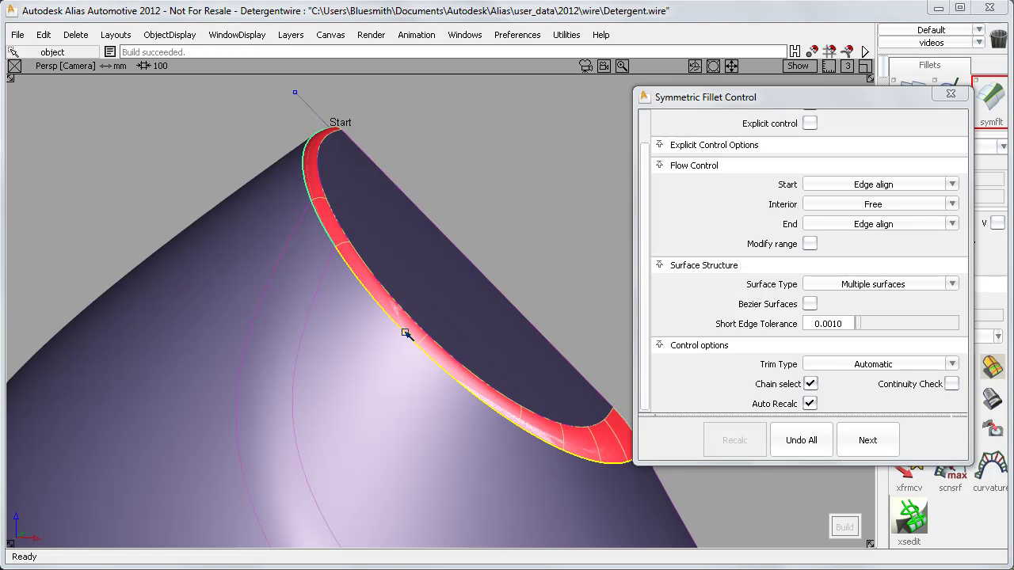
{"action": "key", "text": "Return"}
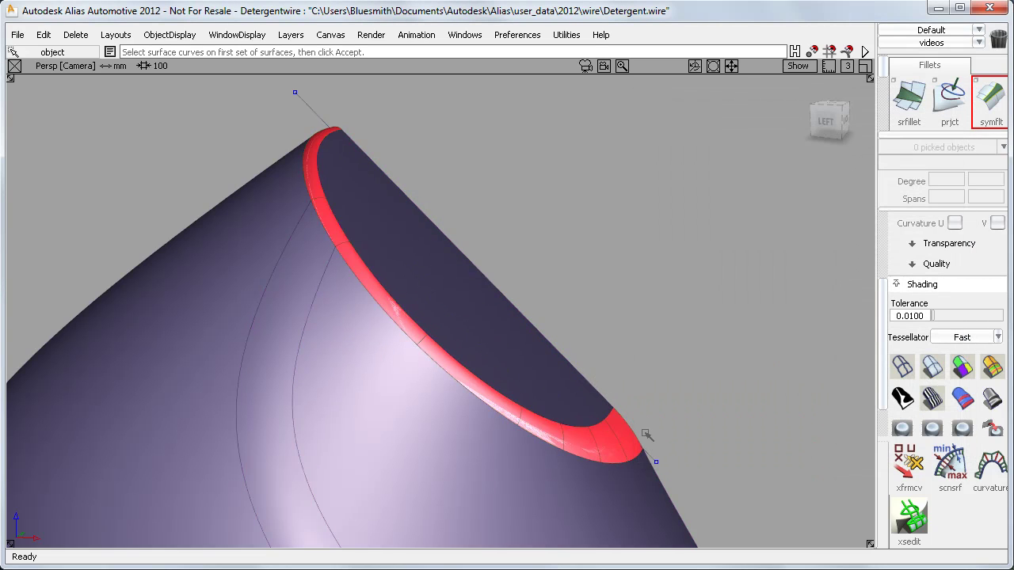
{"action": "key", "text": "Home"}
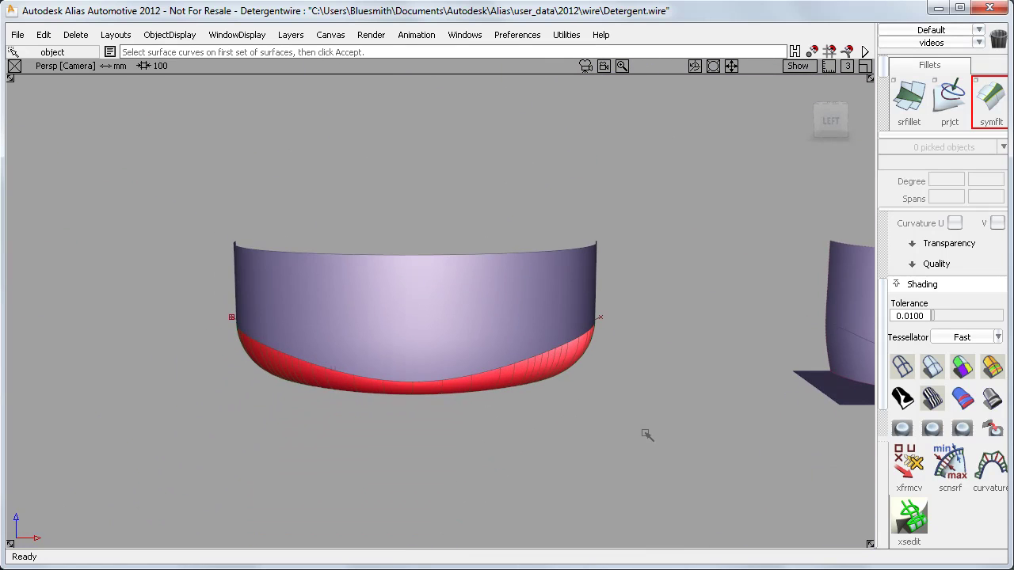
- Review the base fillet's Surface Fillet Control settings, then delete the curve under the second base
{"action": "left_click_drag", "start_coordinate": [566, 351], "coordinate": [572, 357], "text": "ctrl+shift"}
{"action": "left_click", "coordinate": [577, 354]}
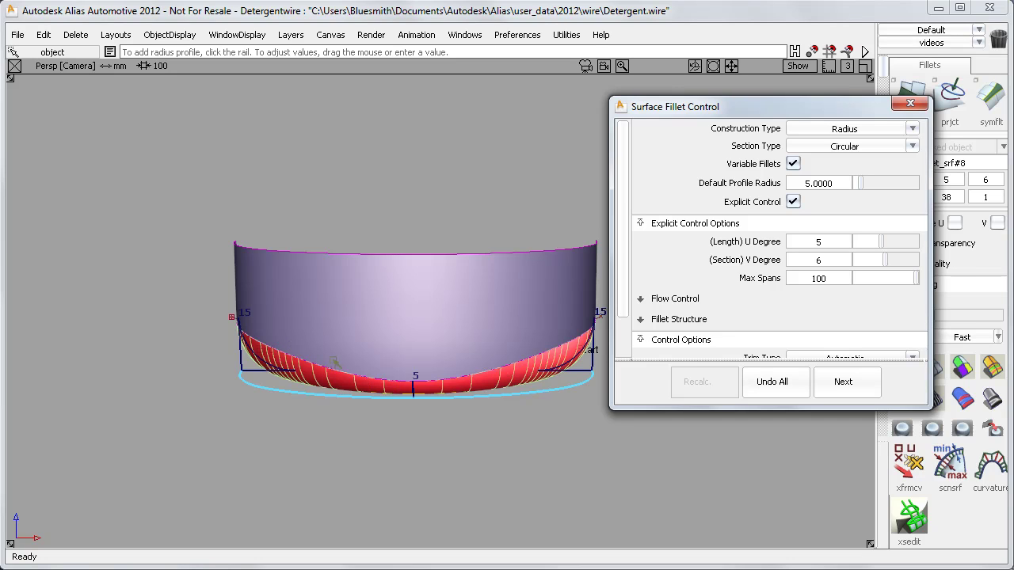
{"action": "left_click_drag", "start_coordinate": [353, 369], "coordinate": [356, 343], "text": "ctrl+shift"}
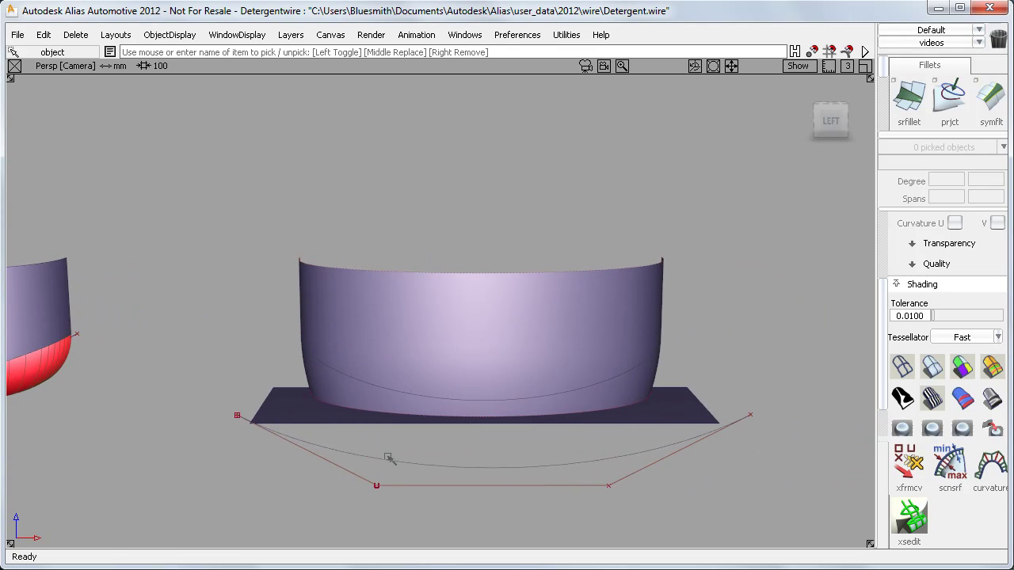
{"action": "left_click", "coordinate": [389, 458]}
{"action": "key", "text": "Delete"}
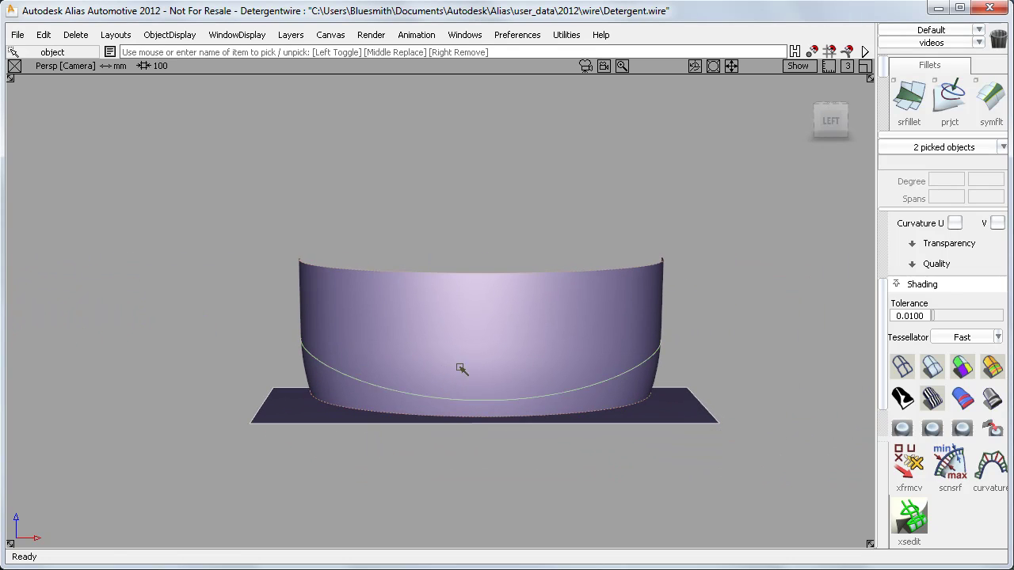
- Build symmetric fillet#16 between the base's surface curve and the flat plane, then inspect it
{"action": "left_click", "coordinate": [991, 99]}
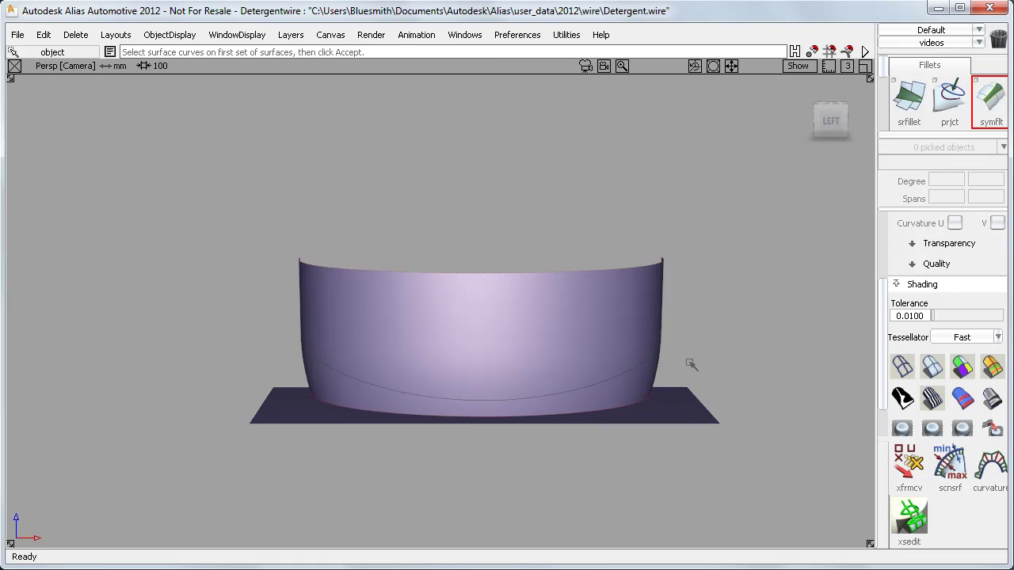
{"action": "left_click", "coordinate": [654, 358]}
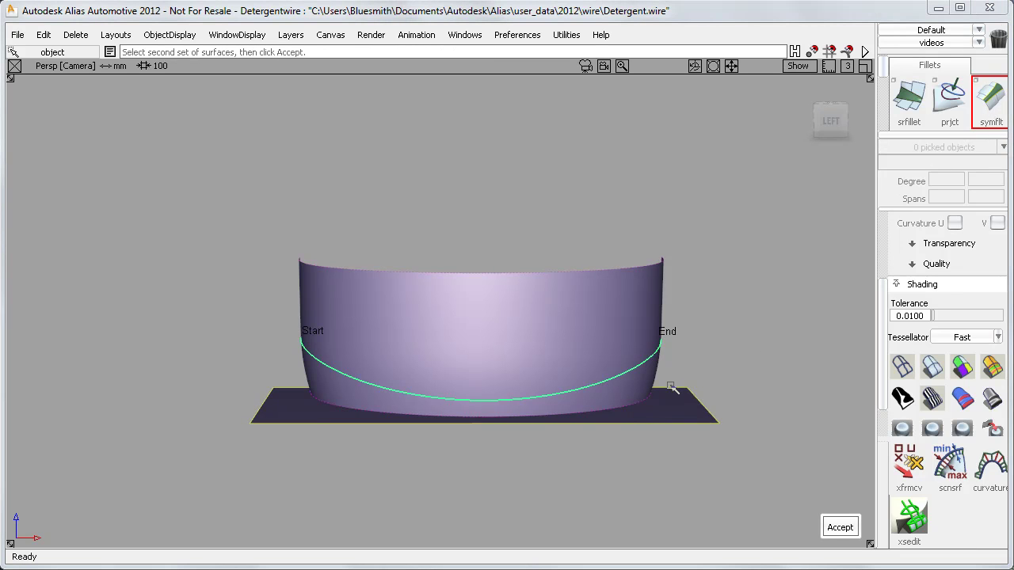
{"action": "left_click", "coordinate": [671, 388]}
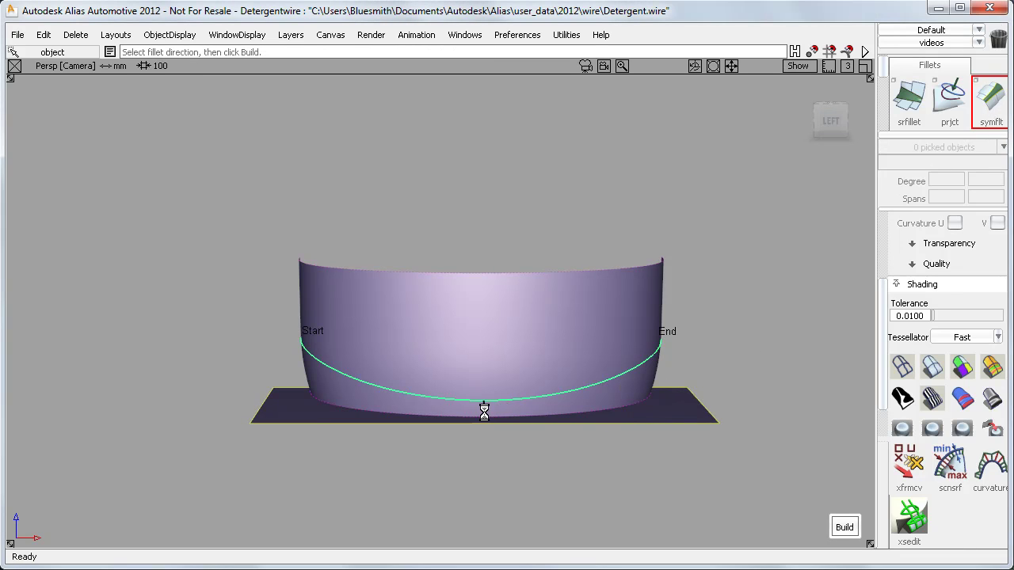
{"action": "left_click", "coordinate": [484, 408]}
{"action": "left_click_drag", "start_coordinate": [499, 403], "coordinate": [504, 422], "text": "alt+shift"}
{"action": "right_click_drag", "start_coordinate": [505, 422], "coordinate": [510, 441], "text": "alt+shift"}
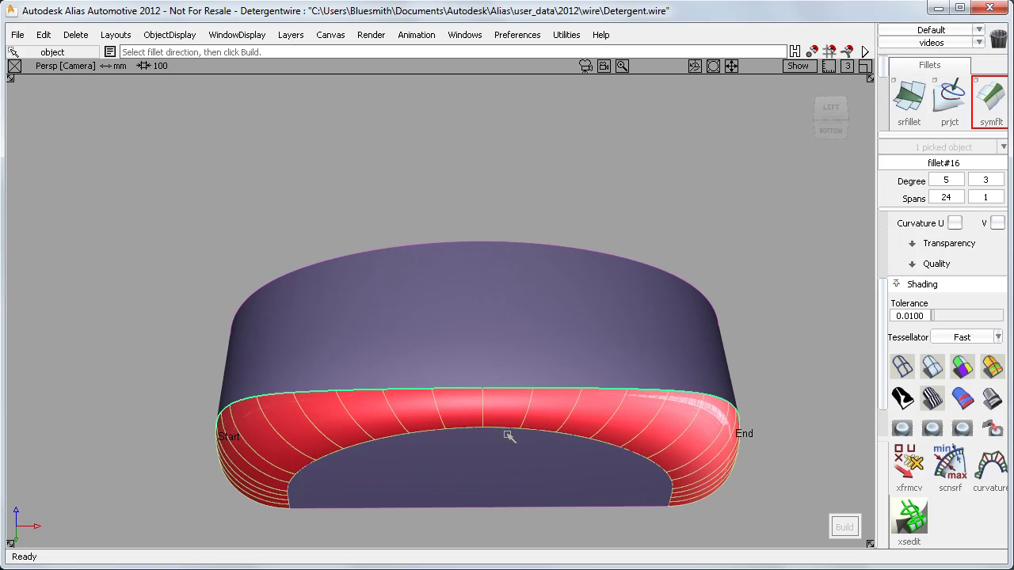